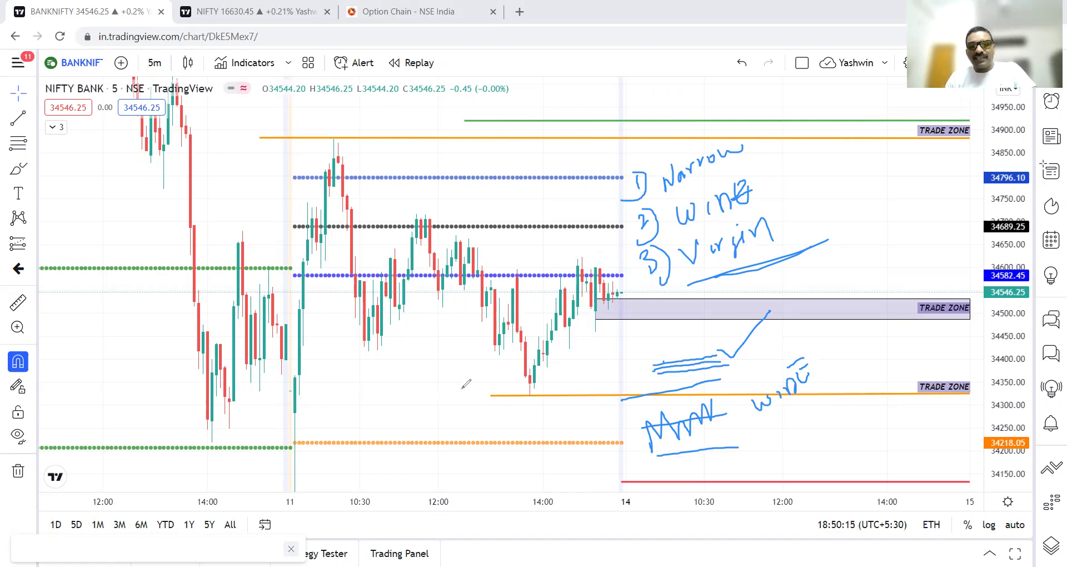
# Brush a short blue horizontal stroke below the recent candles on the NIFTY BANK chart
pyautogui.moveTo(380, 425); pyautogui.dragTo(445, 425)
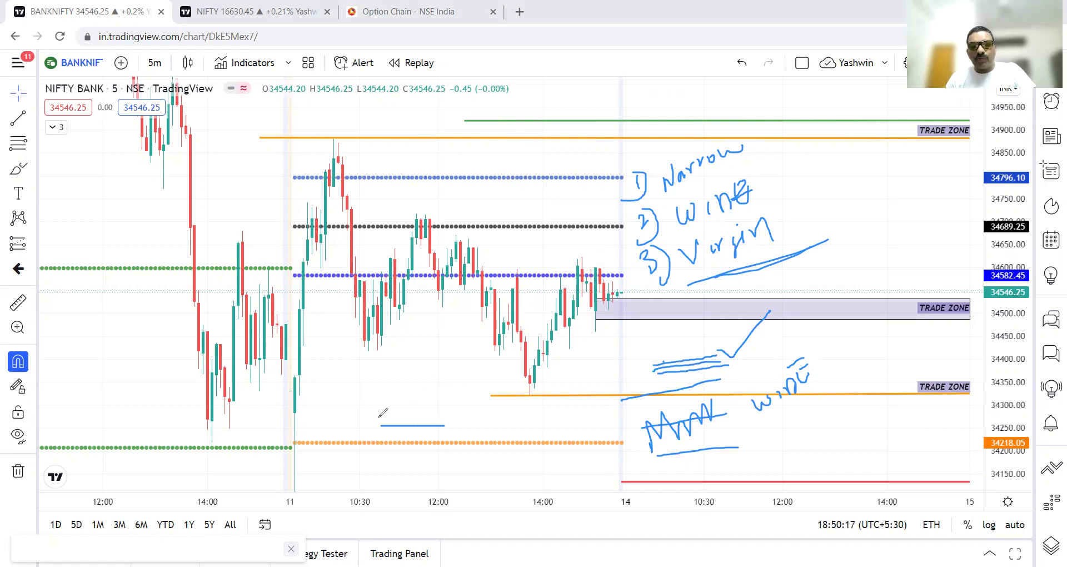
# Brush three stacked horizontal lines and a rising curve beneath the 10:30–12:00 candles
pyautogui.moveTo(381, 412); pyautogui.dragTo(459, 400)
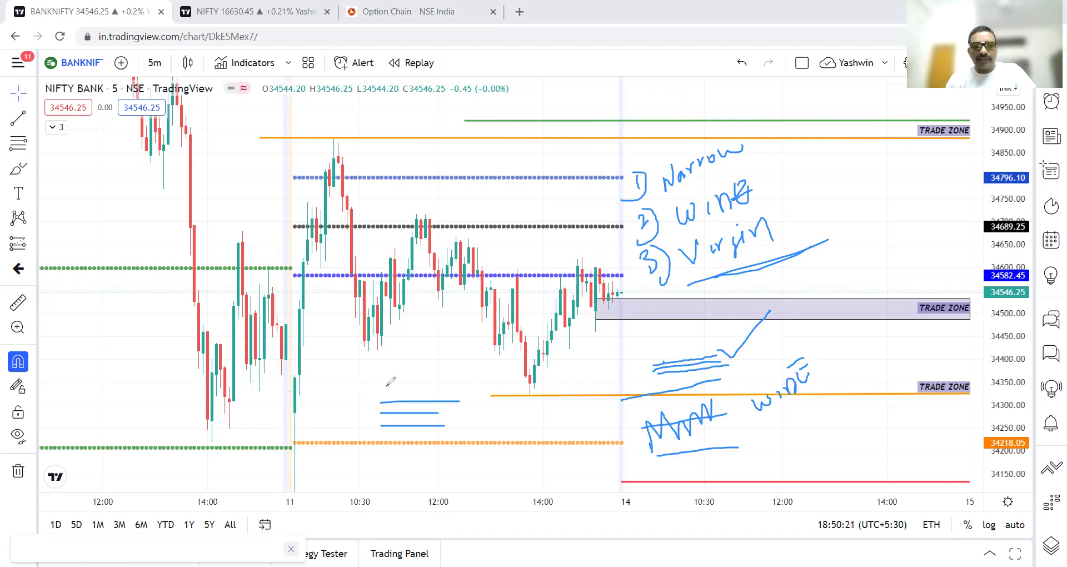
pyautogui.moveTo(388, 388)
pyautogui.mouseDown()
pyautogui.moveTo(433, 309)
pyautogui.moveTo(482, 284)
pyautogui.mouseUp()
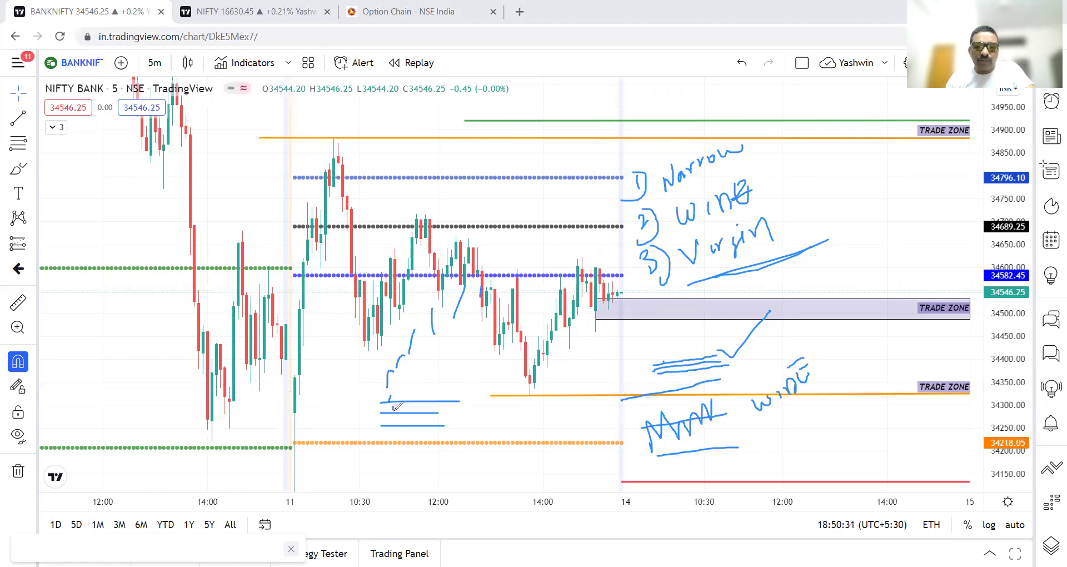
pyautogui.moveTo(410, 408); pyautogui.dragTo(414, 410)
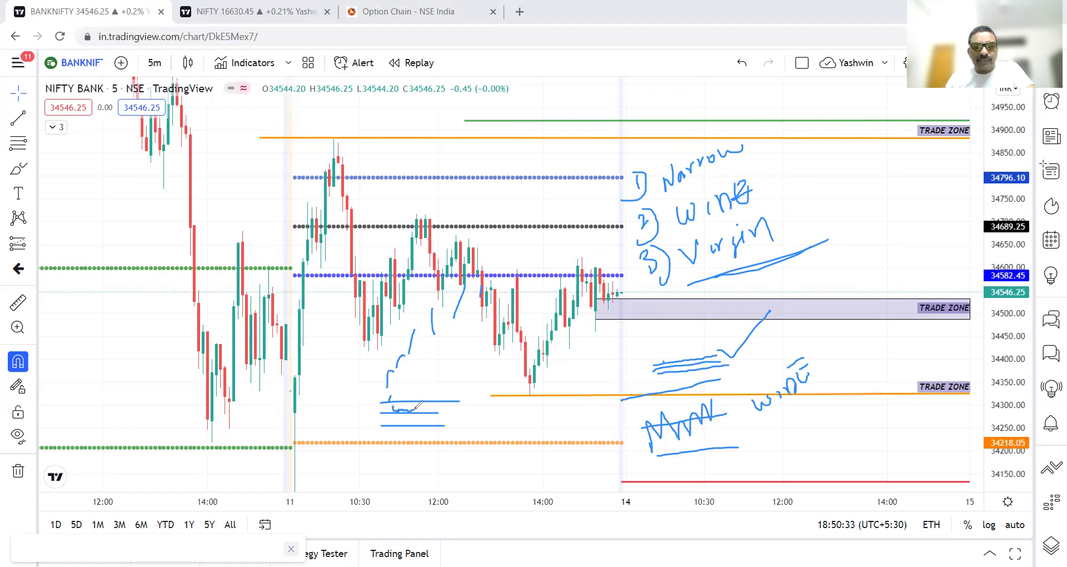
pyautogui.moveTo(389, 377)
pyautogui.mouseDown()
pyautogui.moveTo(390, 387)
pyautogui.moveTo(440, 335)
pyautogui.mouseUp()
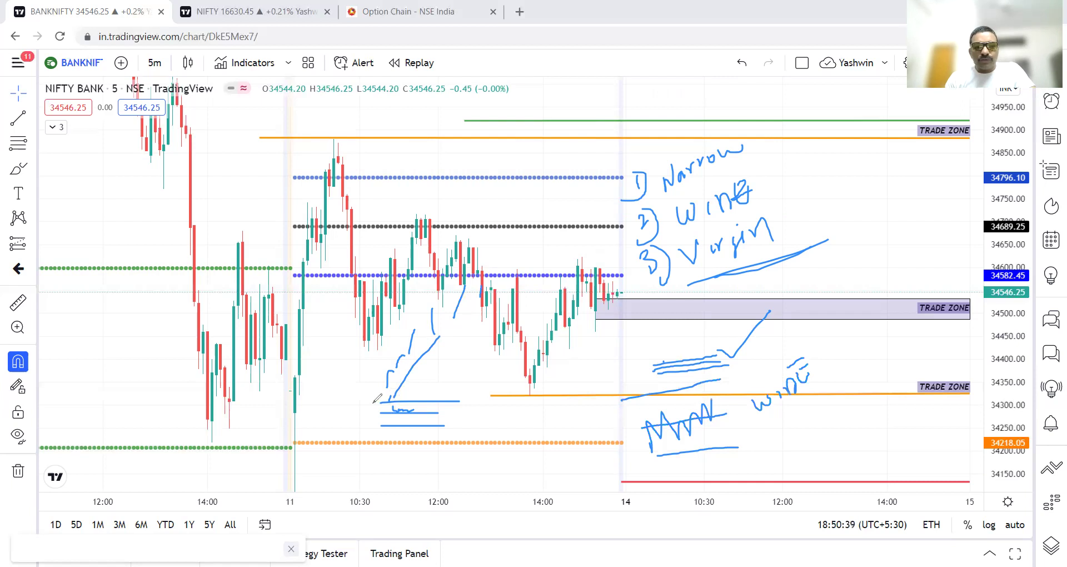
pyautogui.moveTo(373, 402); pyautogui.dragTo(433, 397)
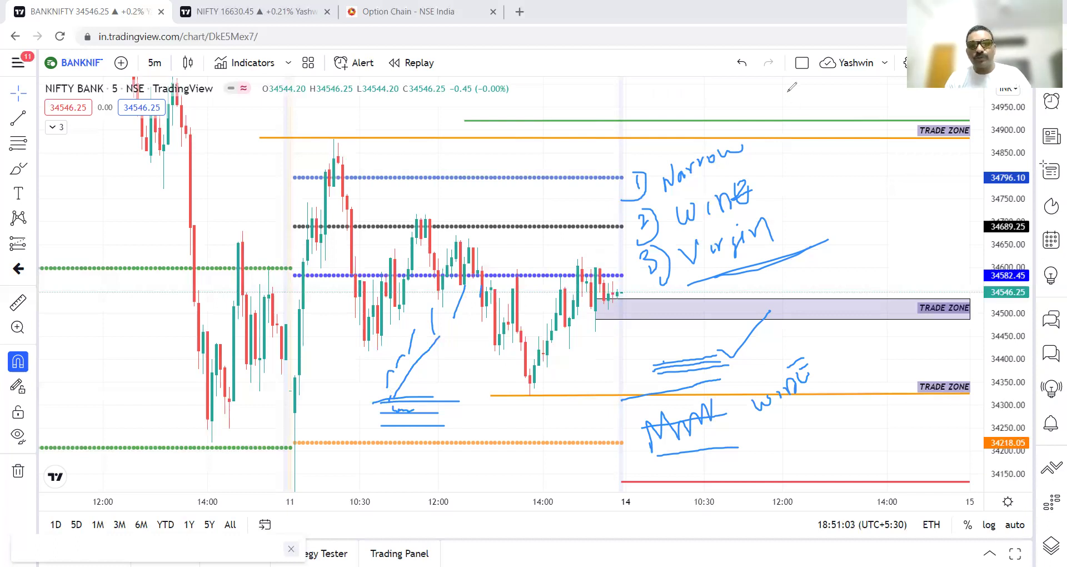
# Clear all freehand drawings, recentre the trade zones, and start marking the 10:30 rise
pyautogui.press('e')
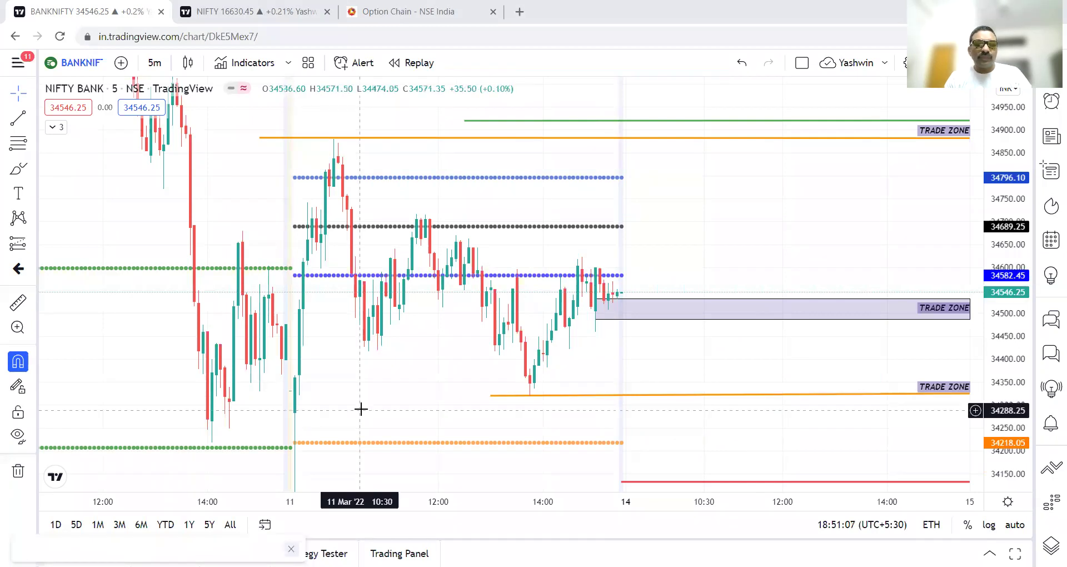
pyautogui.scroll(-3, 369, 365)
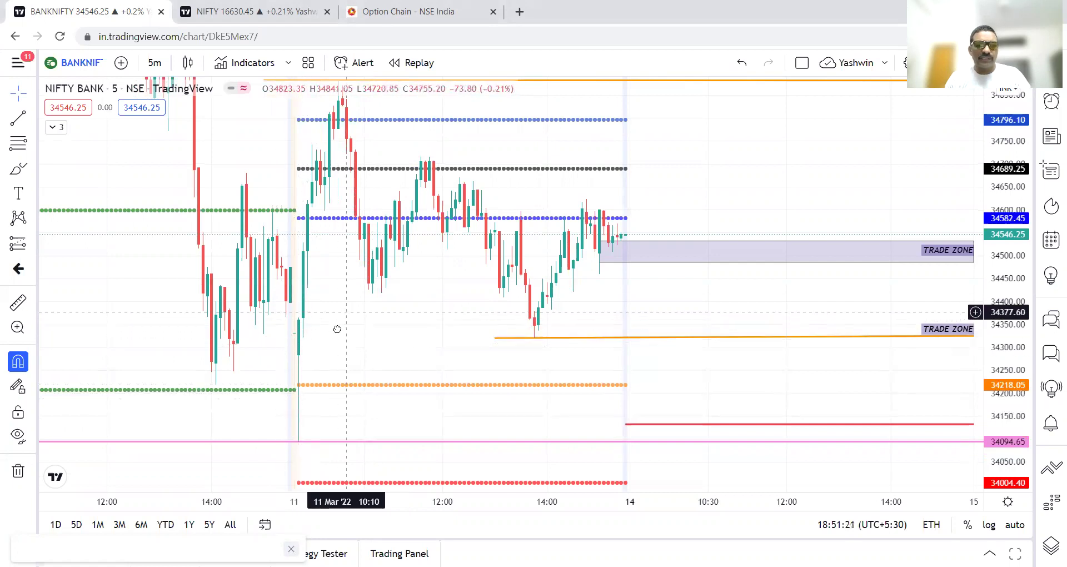
pyautogui.moveTo(336, 332); pyautogui.dragTo(312, 362)
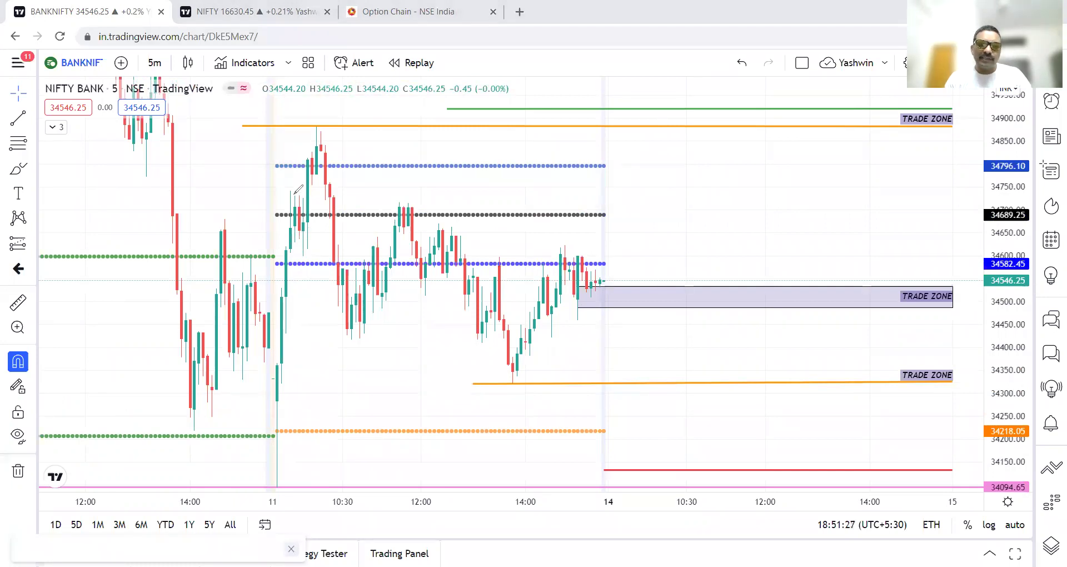
pyautogui.moveTo(292, 176)
pyautogui.mouseDown()
pyautogui.moveTo(293, 193)
pyautogui.moveTo(305, 195)
pyautogui.moveTo(303, 240)
pyautogui.moveTo(292, 193)
pyautogui.mouseUp()
# Sketch the drop from the 10:30 highs to a low labelled 2 and underline the orange dotted line
pyautogui.moveTo(319, 238)
pyautogui.mouseDown()
pyautogui.moveTo(304, 238)
pyautogui.moveTo(356, 320)
pyautogui.mouseUp()
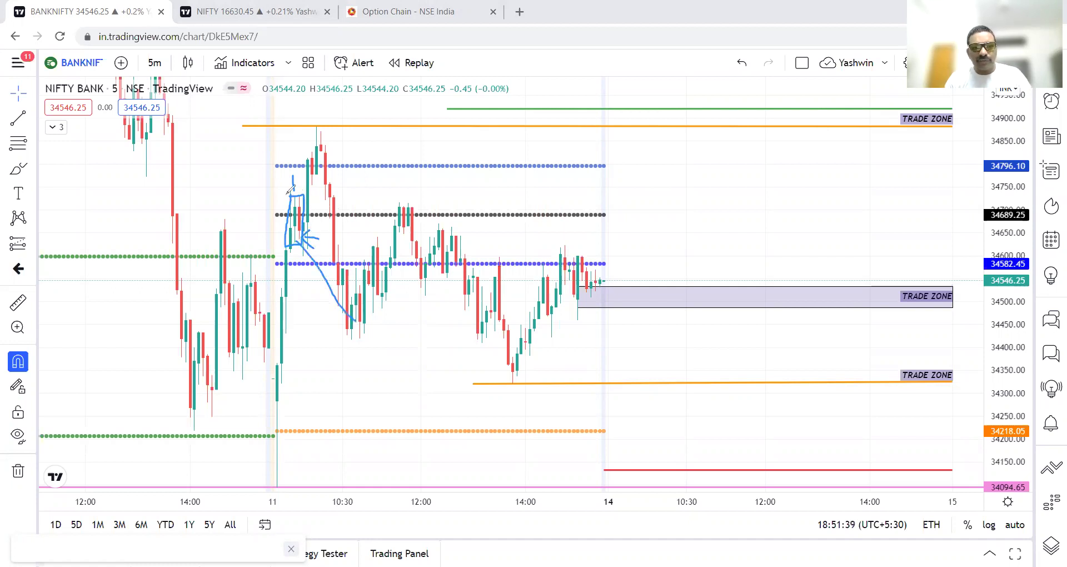
pyautogui.moveTo(285, 193); pyautogui.dragTo(323, 193)
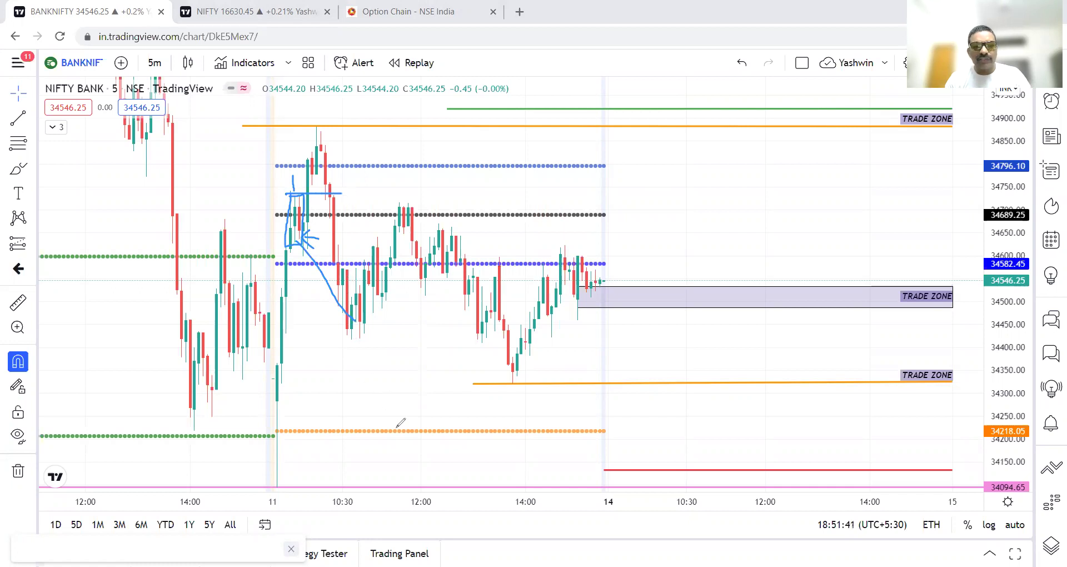
pyautogui.moveTo(369, 429); pyautogui.dragTo(451, 428)
pyautogui.moveTo(328, 337)
pyautogui.mouseDown()
pyautogui.moveTo(352, 341)
pyautogui.moveTo(356, 329)
pyautogui.moveTo(399, 345)
pyautogui.mouseUp()
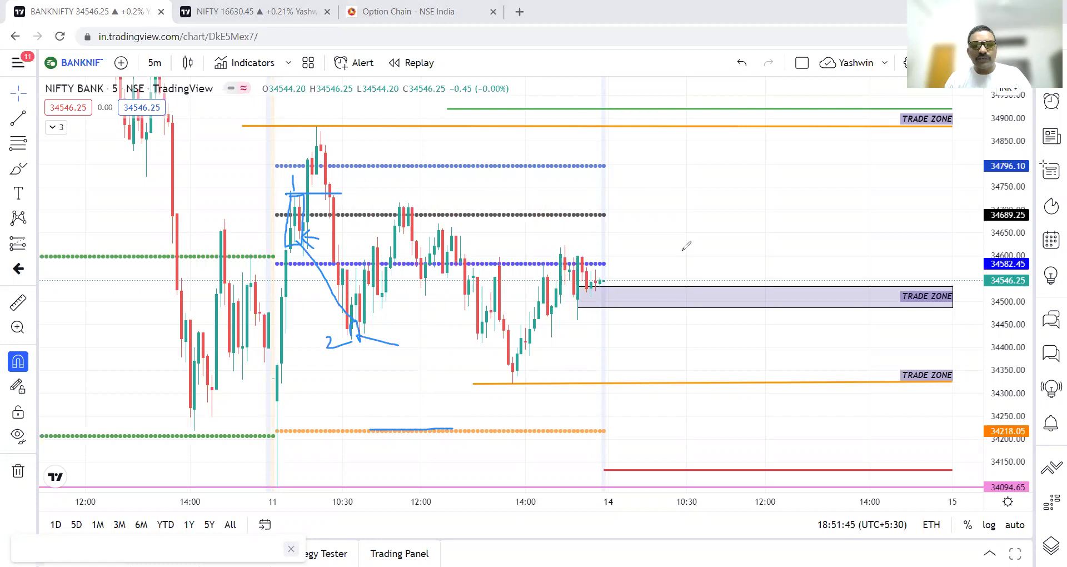
# Clear the drawings and handwrite an underlined 100–120 note with a projected move on the right
pyautogui.press('e')
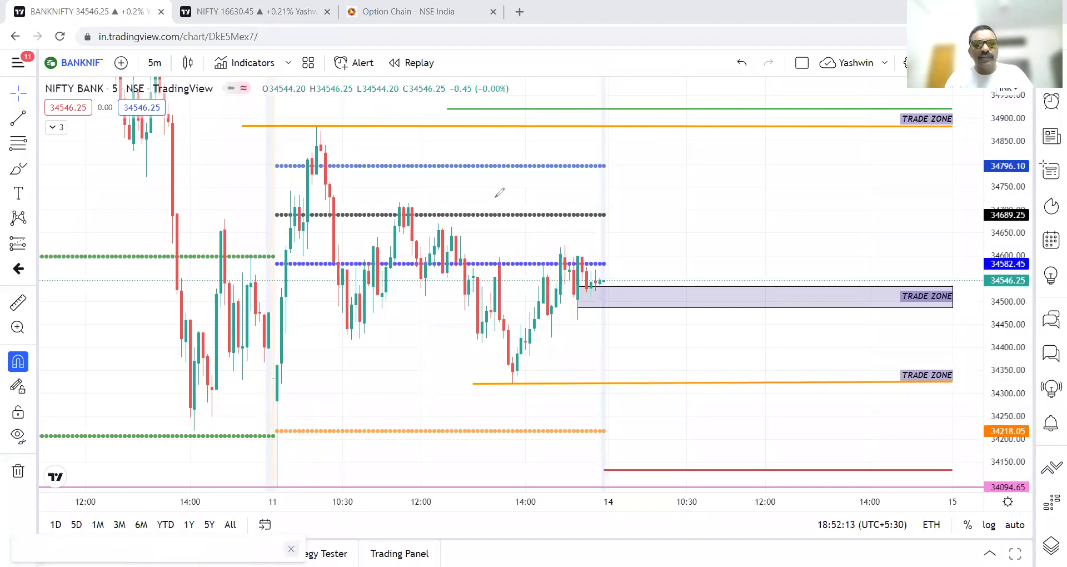
pyautogui.moveTo(493, 195)
pyautogui.mouseDown()
pyautogui.moveTo(561, 207)
pyautogui.moveTo(592, 203)
pyautogui.moveTo(601, 187)
pyautogui.mouseUp()
pyautogui.moveTo(551, 228); pyautogui.dragTo(681, 206)
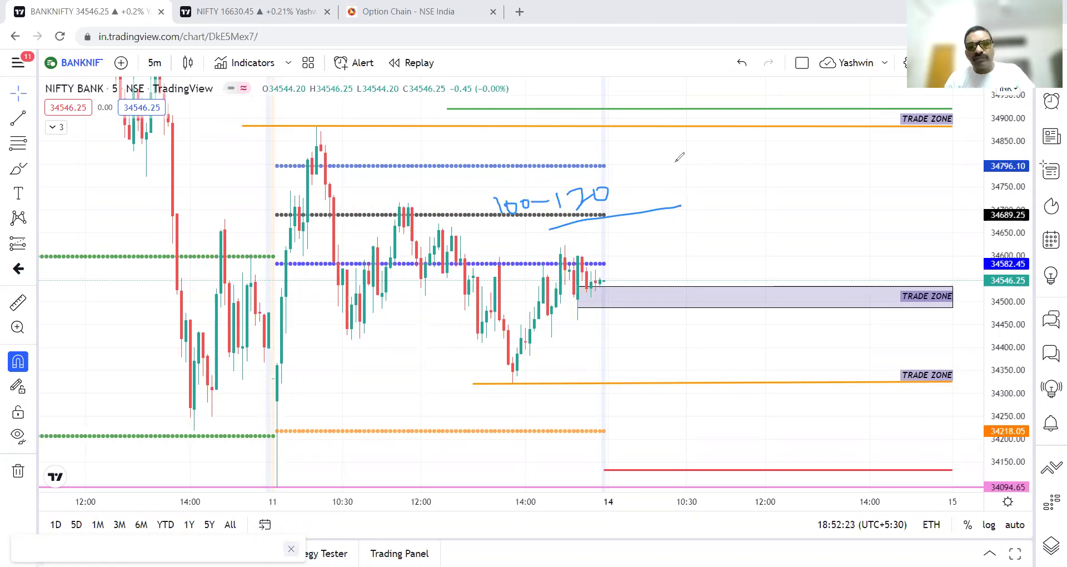
pyautogui.moveTo(674, 162)
pyautogui.mouseDown()
pyautogui.moveTo(730, 218)
pyautogui.moveTo(770, 212)
pyautogui.mouseUp()
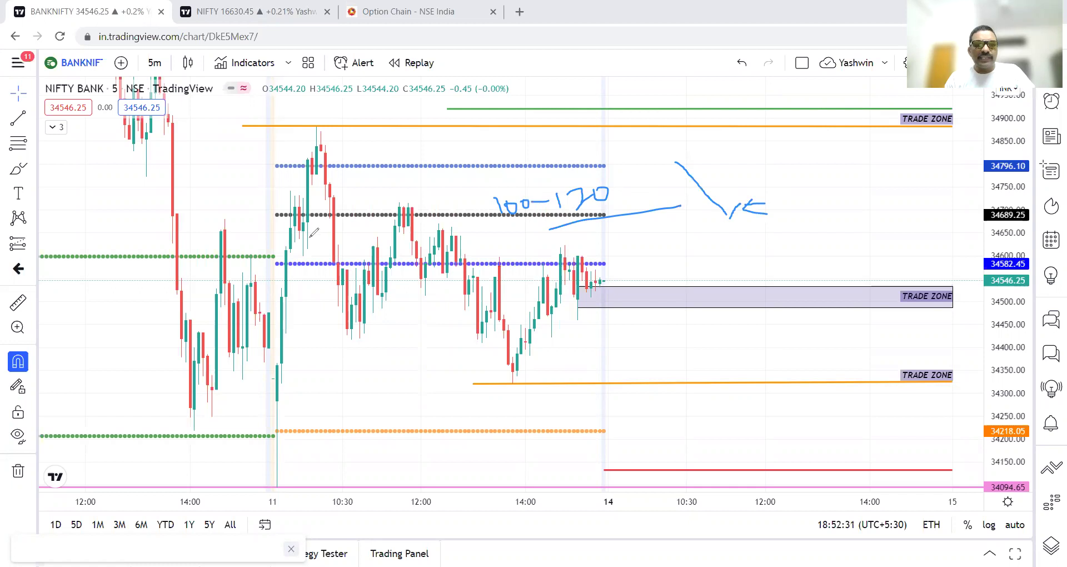
# Mark the top and lower blue dotted levels and draw a rising arrow toward the upper trade zone
pyautogui.moveTo(307, 161); pyautogui.dragTo(367, 157)
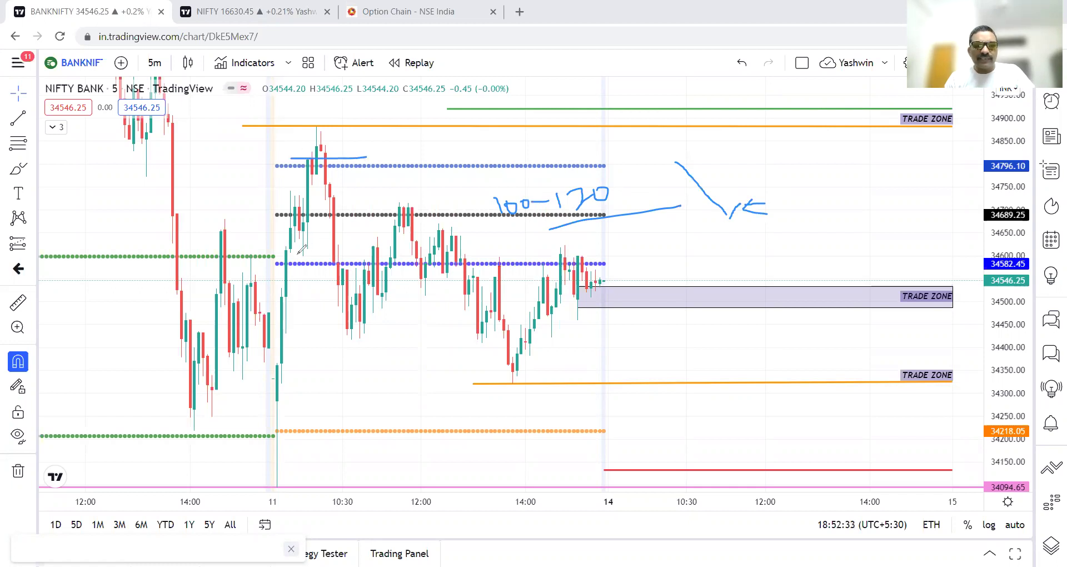
pyautogui.moveTo(298, 254); pyautogui.dragTo(358, 253)
pyautogui.moveTo(274, 149)
pyautogui.mouseDown()
pyautogui.moveTo(381, 115)
pyautogui.moveTo(371, 129)
pyautogui.mouseUp()
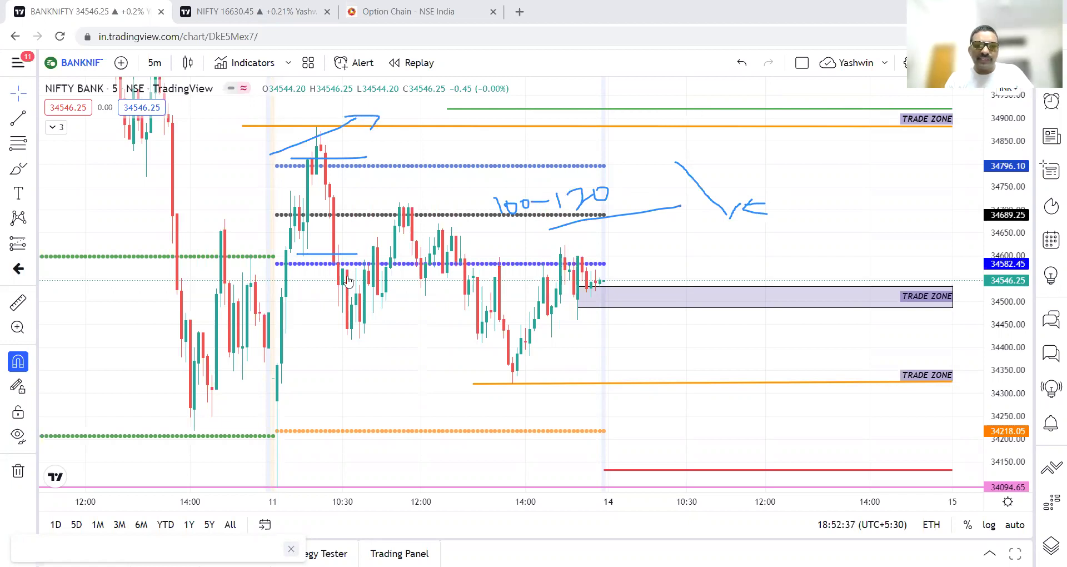
# Clear the drawings and handwrite the first move size, 10, beside the upper candles
pyautogui.press('Escape')
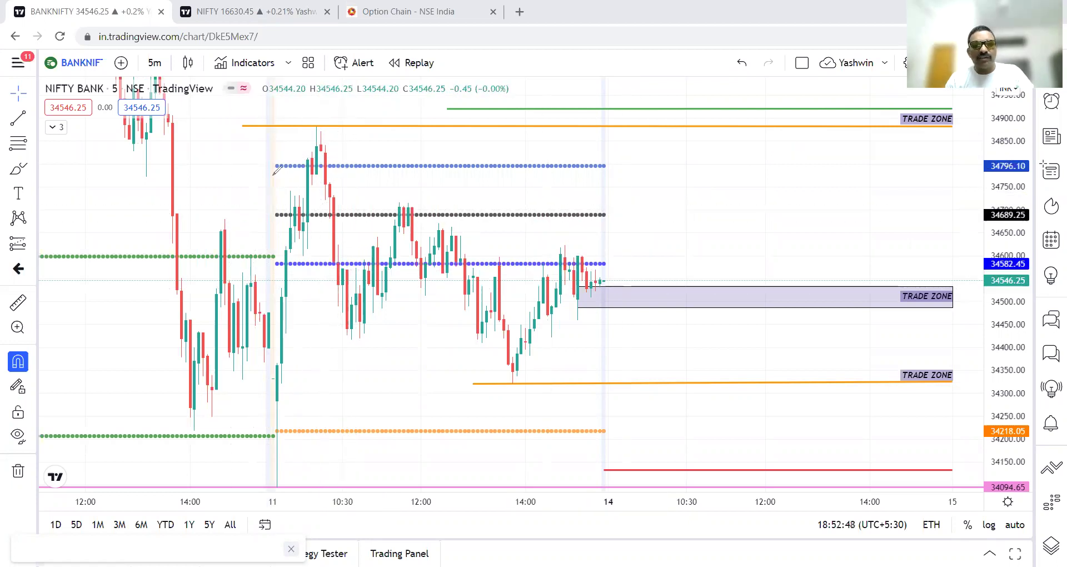
pyautogui.moveTo(272, 176)
pyautogui.mouseDown()
pyautogui.moveTo(289, 176)
pyautogui.moveTo(274, 195)
pyautogui.moveTo(285, 230)
pyautogui.mouseUp()
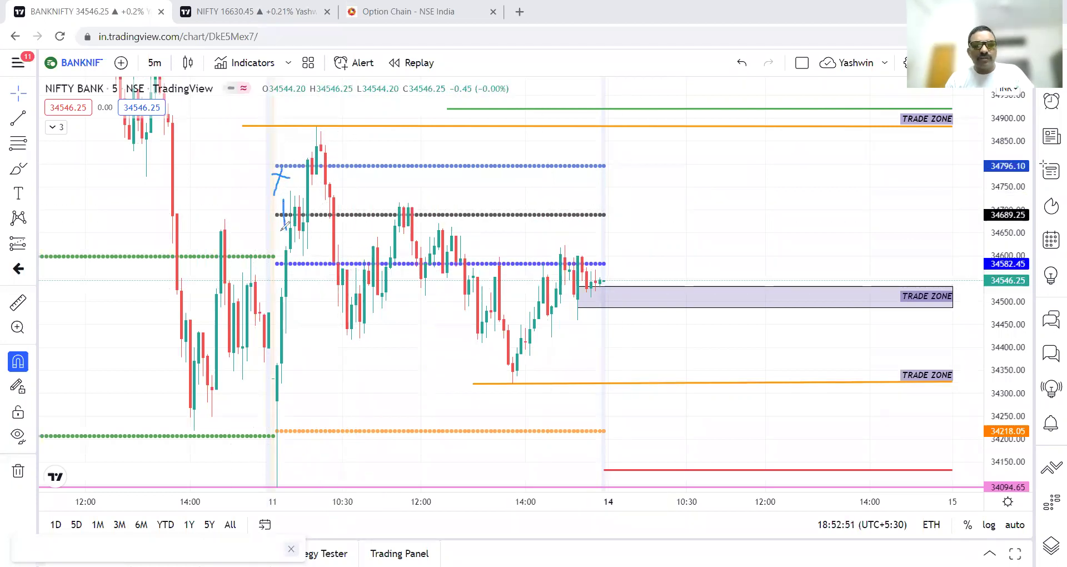
pyautogui.moveTo(218, 193)
pyautogui.mouseDown()
pyautogui.moveTo(220, 210)
pyautogui.moveTo(228, 195)
pyautogui.moveTo(238, 207)
pyautogui.mouseUp()
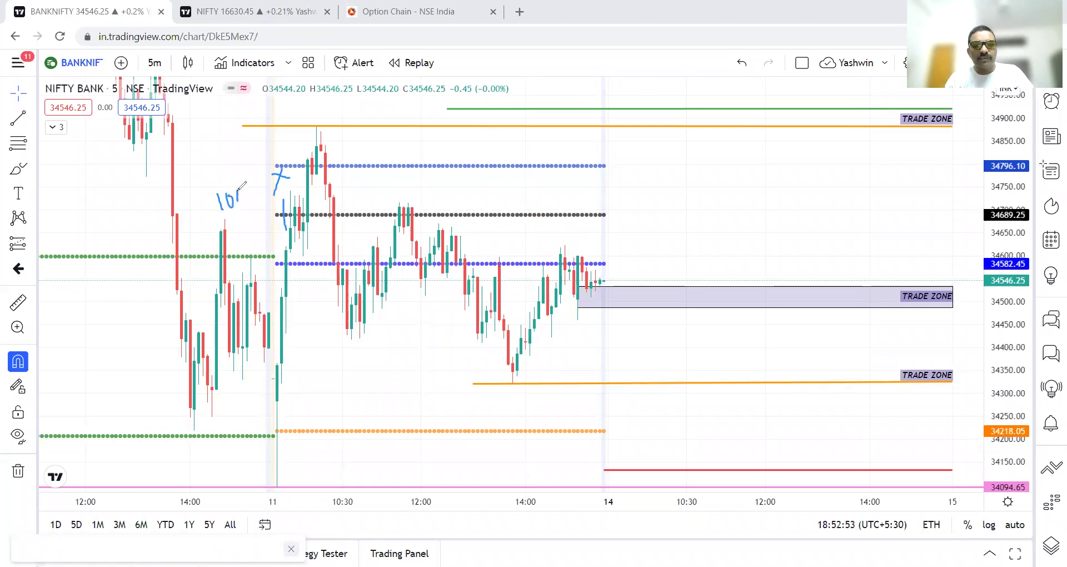
pyautogui.moveTo(307, 179)
pyautogui.mouseDown()
pyautogui.moveTo(327, 151)
pyautogui.moveTo(340, 283)
pyautogui.mouseUp()
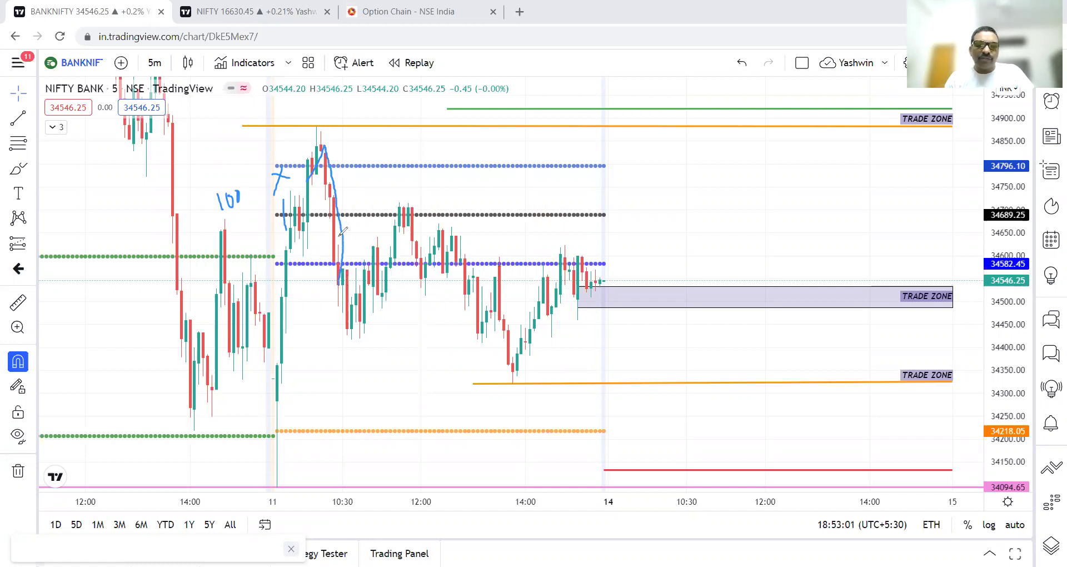
# Trace the rise to the top dotted line, write 210, and box the black dotted line touches
pyautogui.moveTo(532, 213)
pyautogui.mouseDown()
pyautogui.moveTo(594, 220)
pyautogui.moveTo(529, 214)
pyautogui.mouseUp()
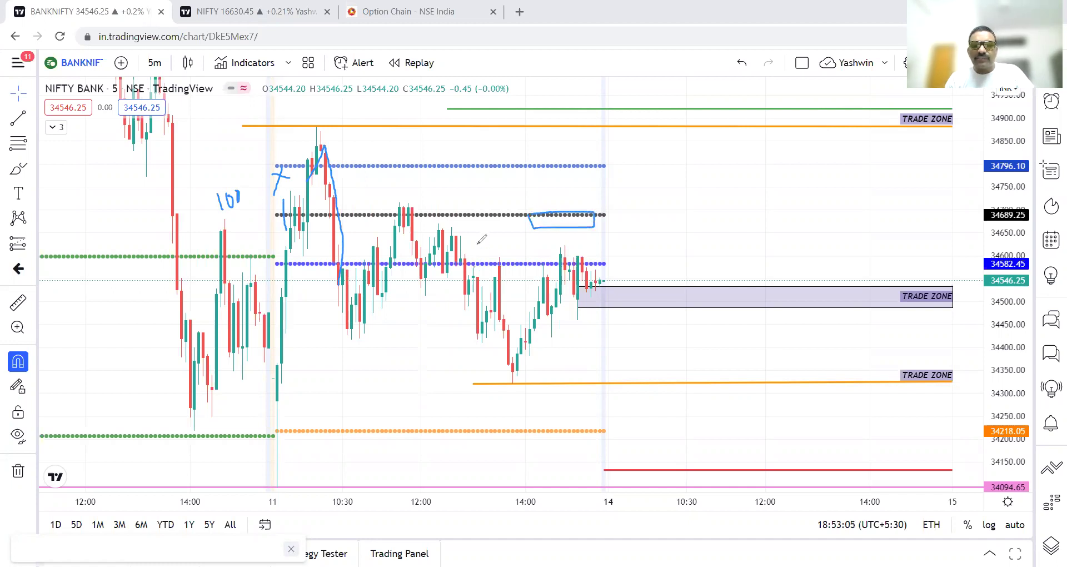
pyautogui.moveTo(474, 265)
pyautogui.mouseDown()
pyautogui.moveTo(484, 170)
pyautogui.moveTo(531, 170)
pyautogui.mouseUp()
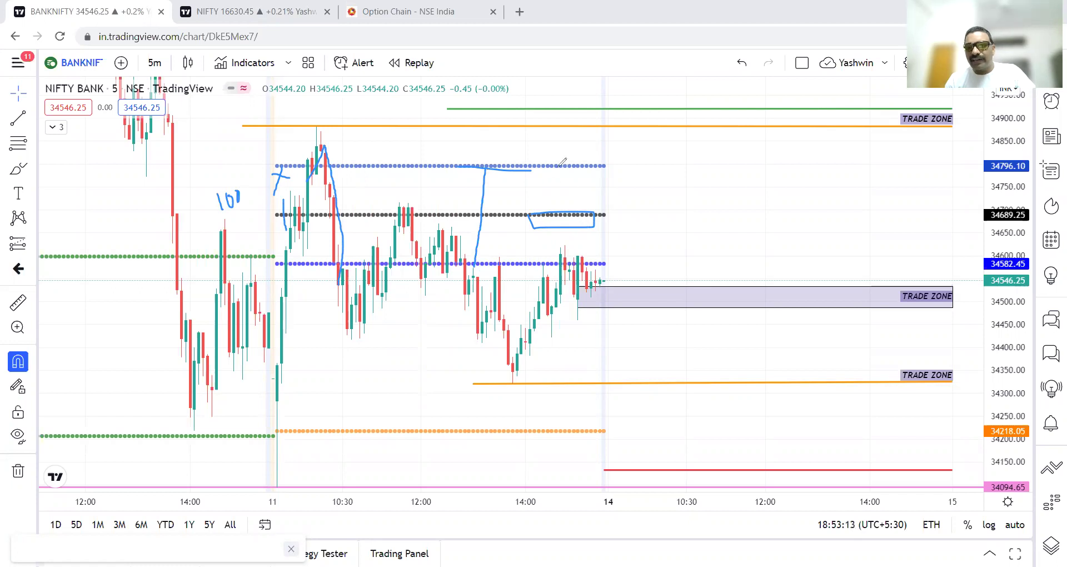
pyautogui.moveTo(553, 186)
pyautogui.mouseDown()
pyautogui.moveTo(571, 194)
pyautogui.moveTo(584, 178)
pyautogui.mouseUp()
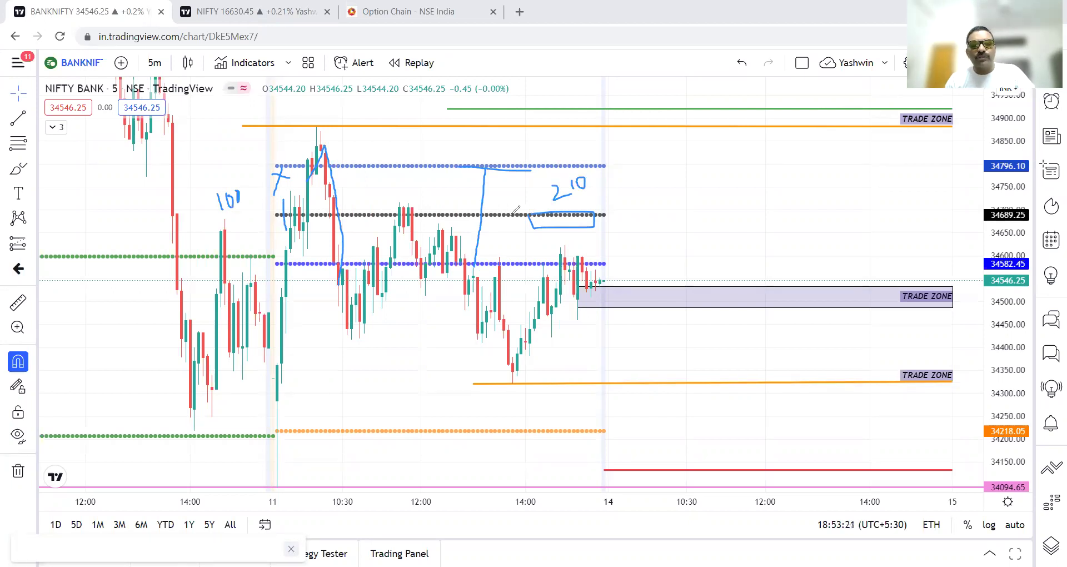
pyautogui.moveTo(502, 216); pyautogui.dragTo(553, 217)
pyautogui.moveTo(517, 166); pyautogui.dragTo(575, 165)
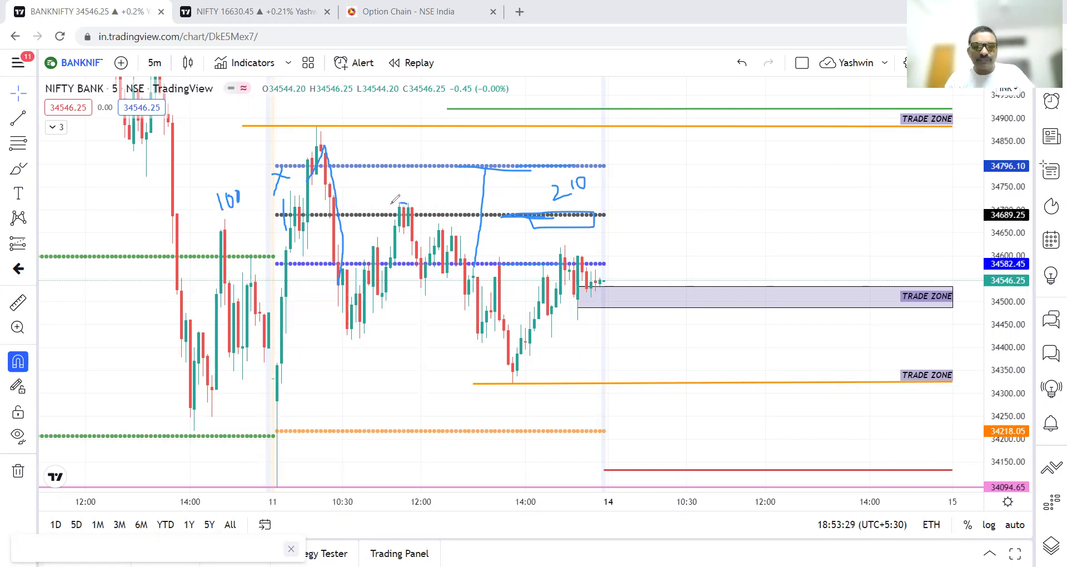
pyautogui.moveTo(393, 203); pyautogui.dragTo(394, 223)
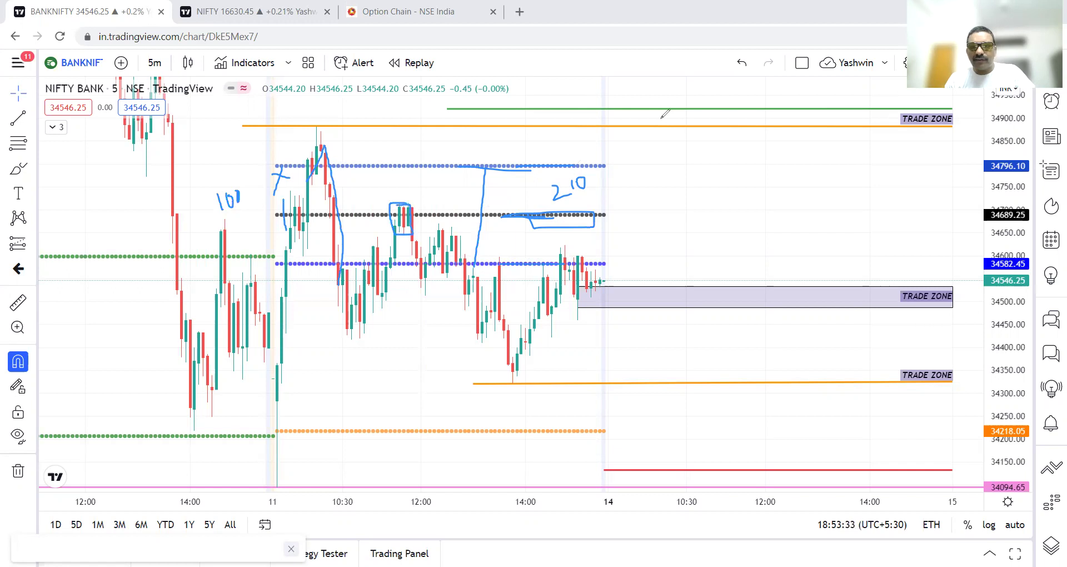
# Wipe every blue note and box off the NIFTY BANK chart with the E shortcut
pyautogui.press('e')
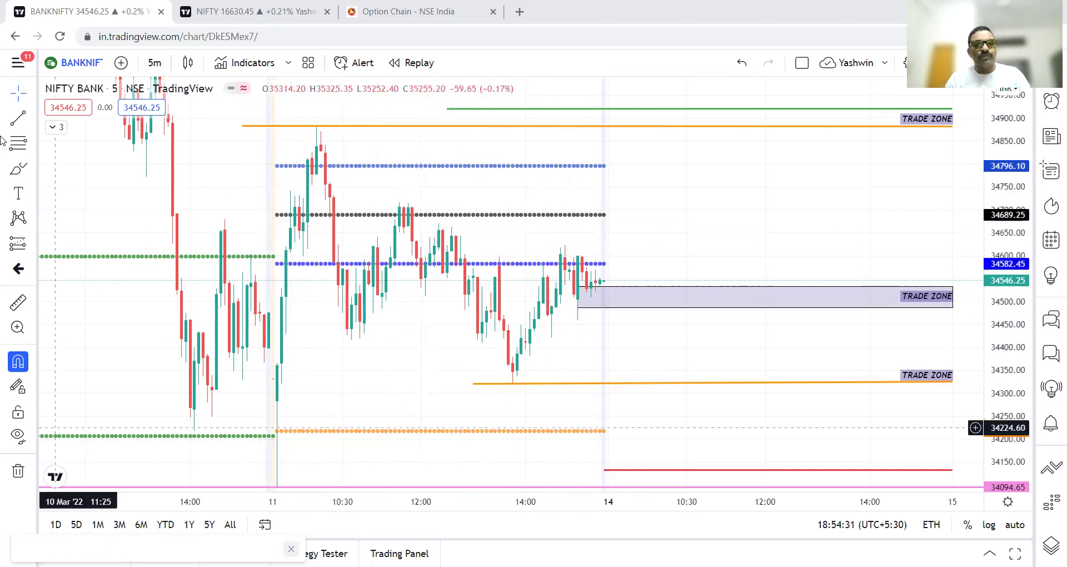
# View the NIFTY 50 chart, dismiss the Delta Exchange ad, then return to NIFTY BANK
pyautogui.click(226, 10)
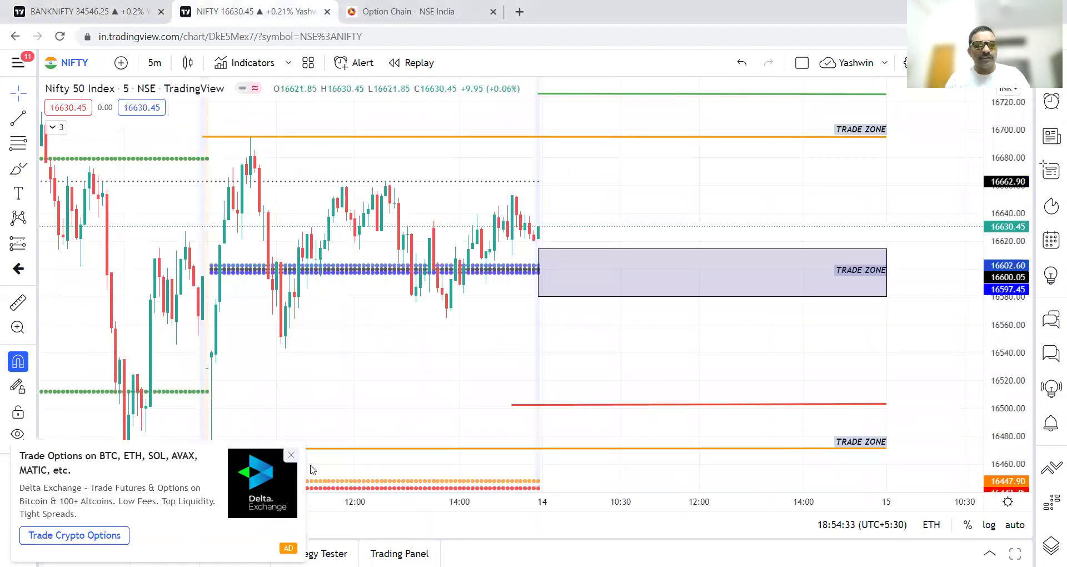
pyautogui.click(290, 455)
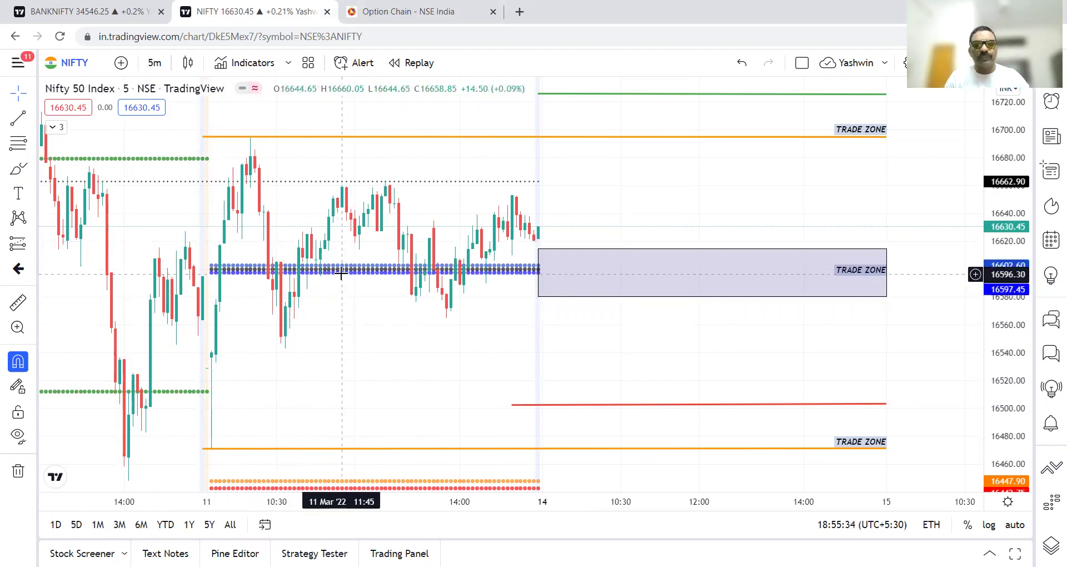
pyautogui.click(61, 4)
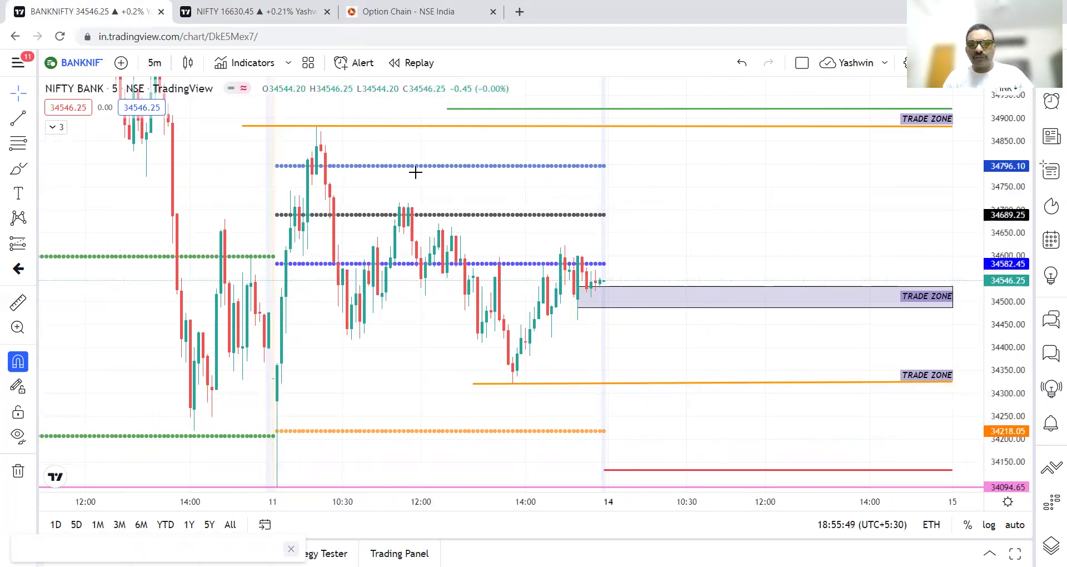
# Scribble handwritten notes near the latest candles, then clear them all off the chart
pyautogui.moveTo(520, 173); pyautogui.dragTo(523, 210)
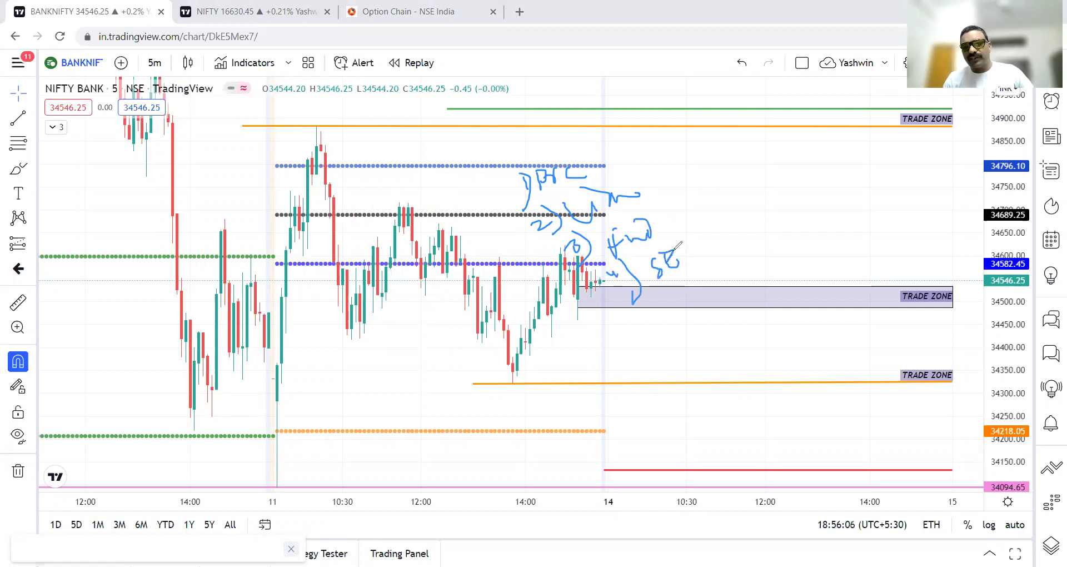
pyautogui.click(681, 259)
pyautogui.moveTo(694, 248)
pyautogui.mouseDown()
pyautogui.moveTo(689, 269)
pyautogui.moveTo(637, 233)
pyautogui.mouseUp()
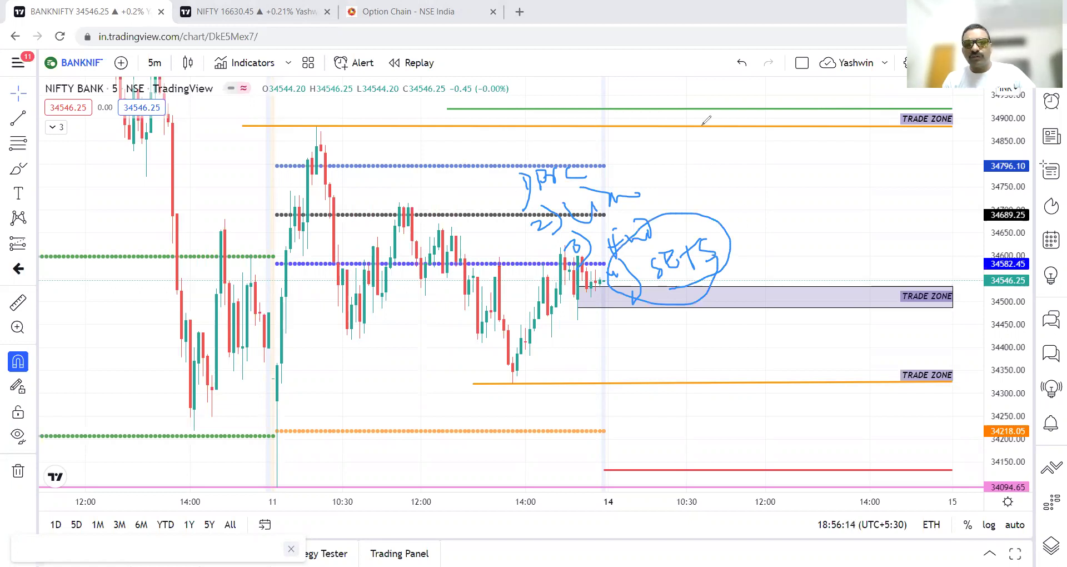
pyautogui.press('e')
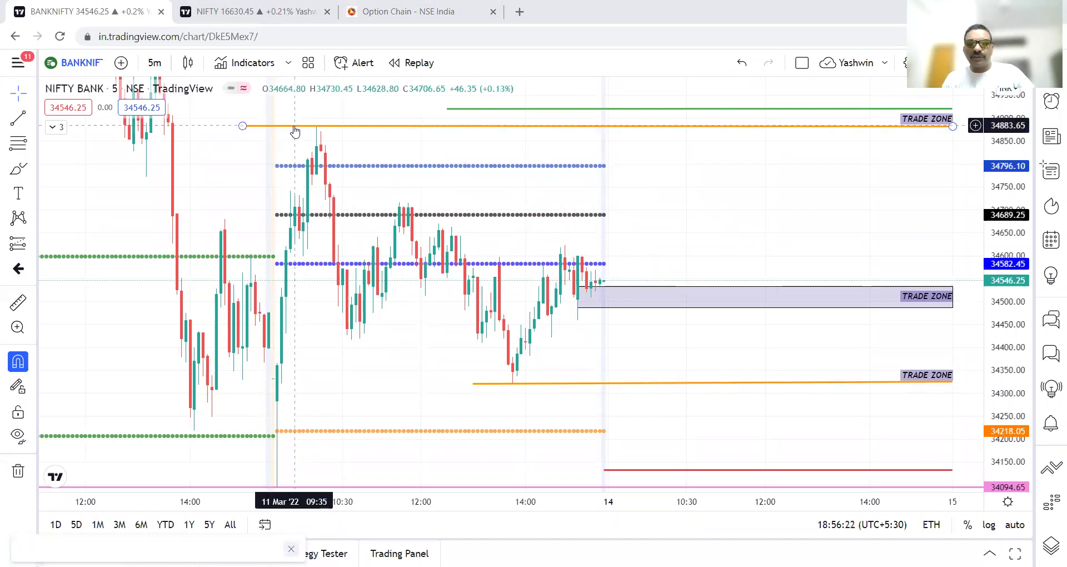
# Move the lower orange line from about 34320 down to the 34094 pink level and extend it right
pyautogui.moveTo(397, 350); pyautogui.dragTo(384, 328)
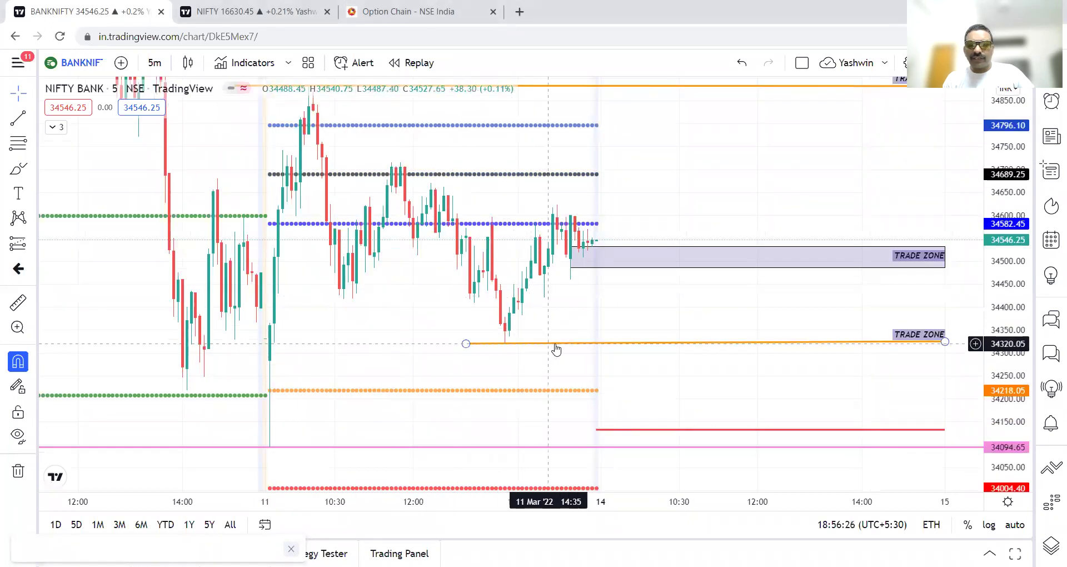
pyautogui.moveTo(567, 348); pyautogui.dragTo(369, 447)
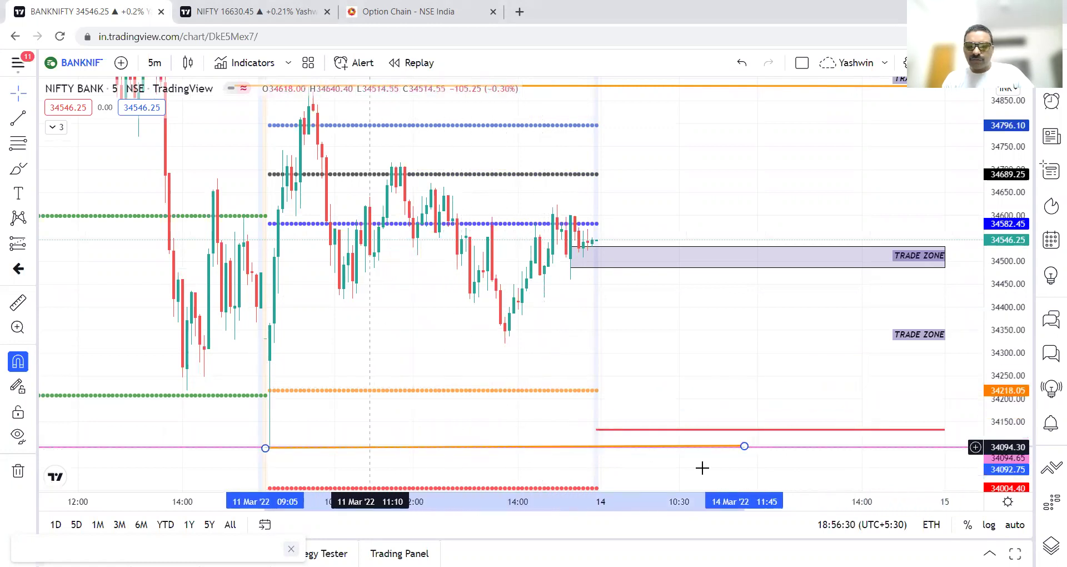
pyautogui.moveTo(744, 446); pyautogui.dragTo(944, 447)
pyautogui.click(567, 369)
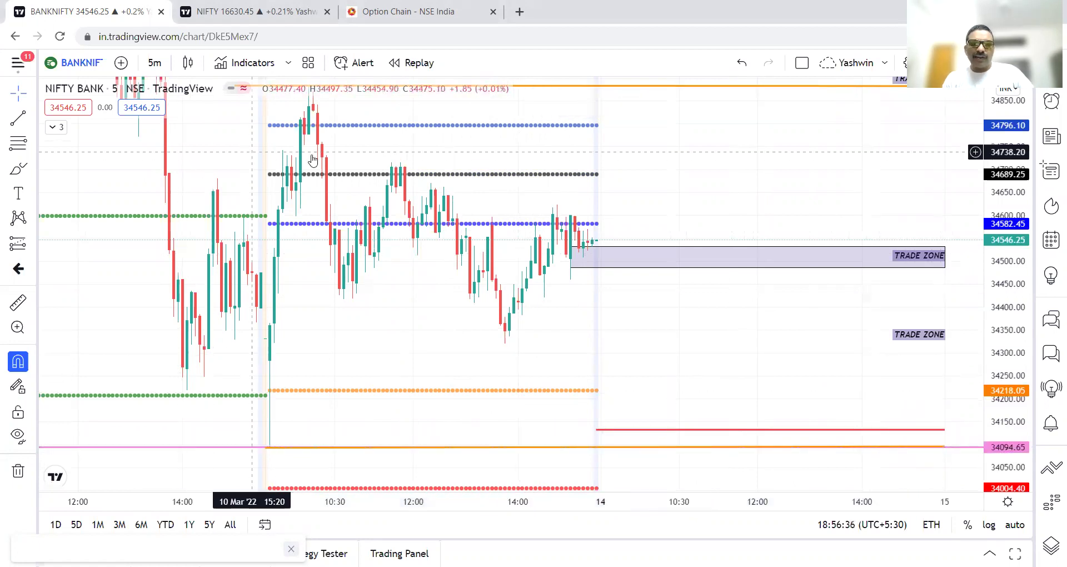
pyautogui.moveTo(566, 167); pyautogui.dragTo(561, 184)
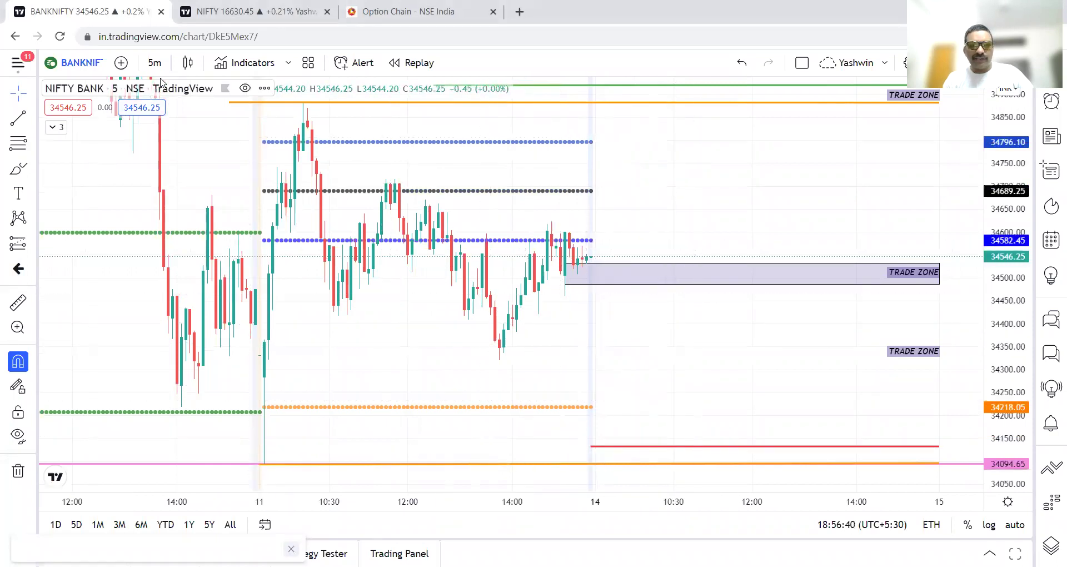
# Change the Bank Nifty chart interval from 5 minutes to 30 minutes
pyautogui.click(155, 62)
pyautogui.click(175, 293)
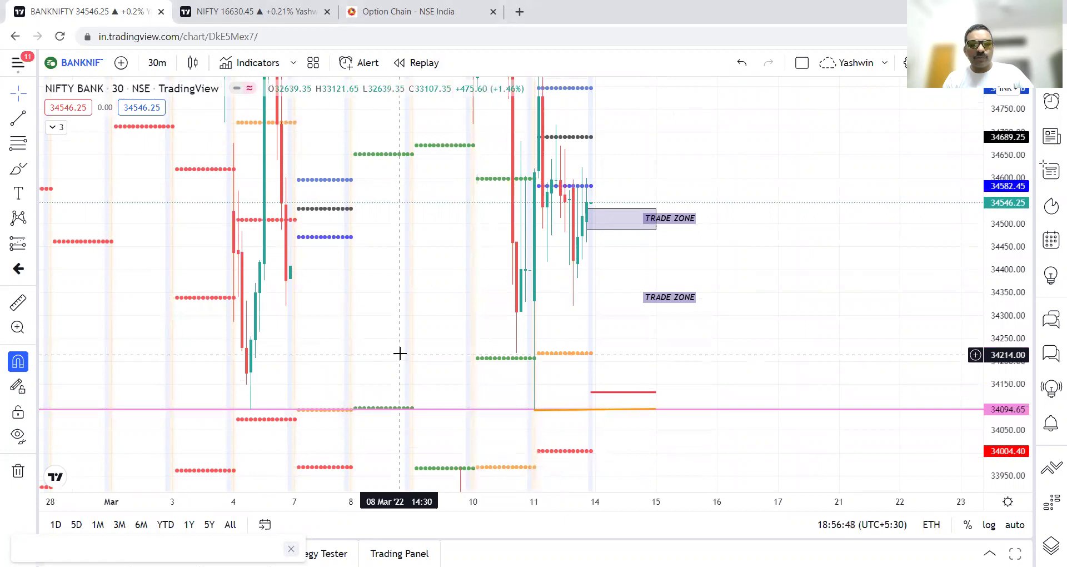
pyautogui.hscroll(-3, 398, 352)
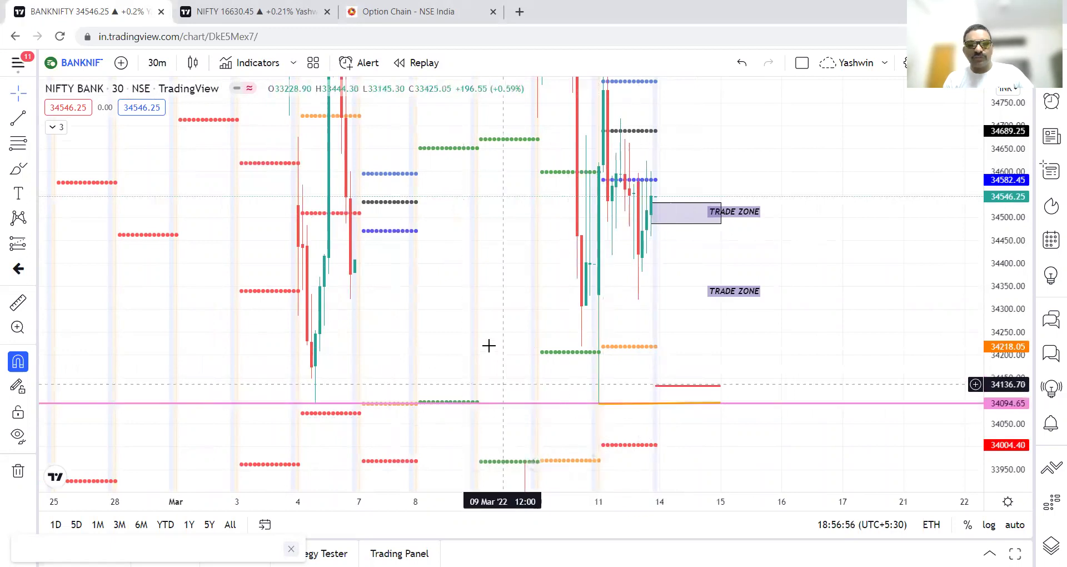
pyautogui.click(156, 66)
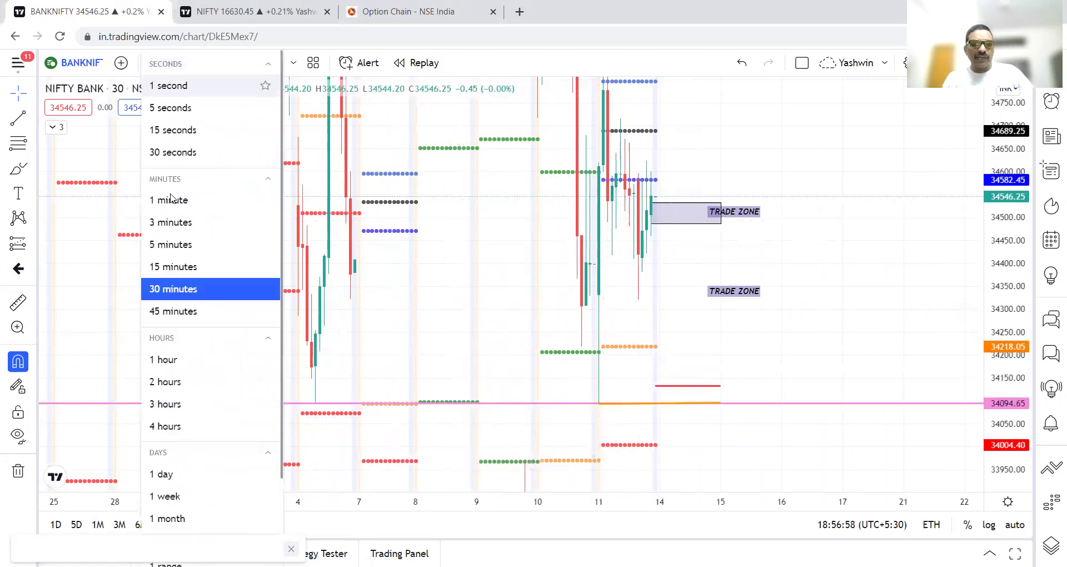
pyautogui.click(172, 431)
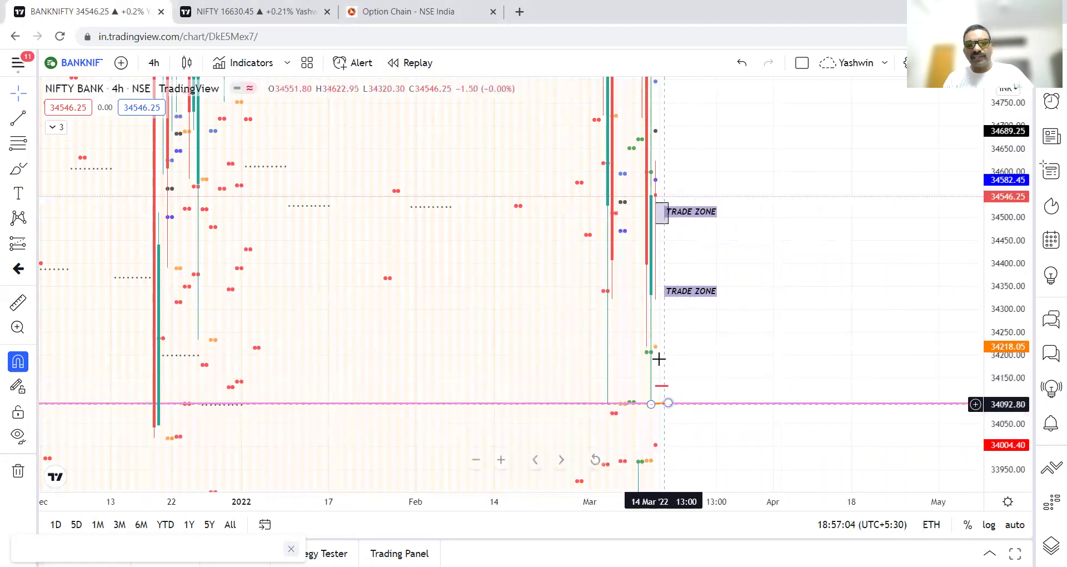
pyautogui.click(150, 62)
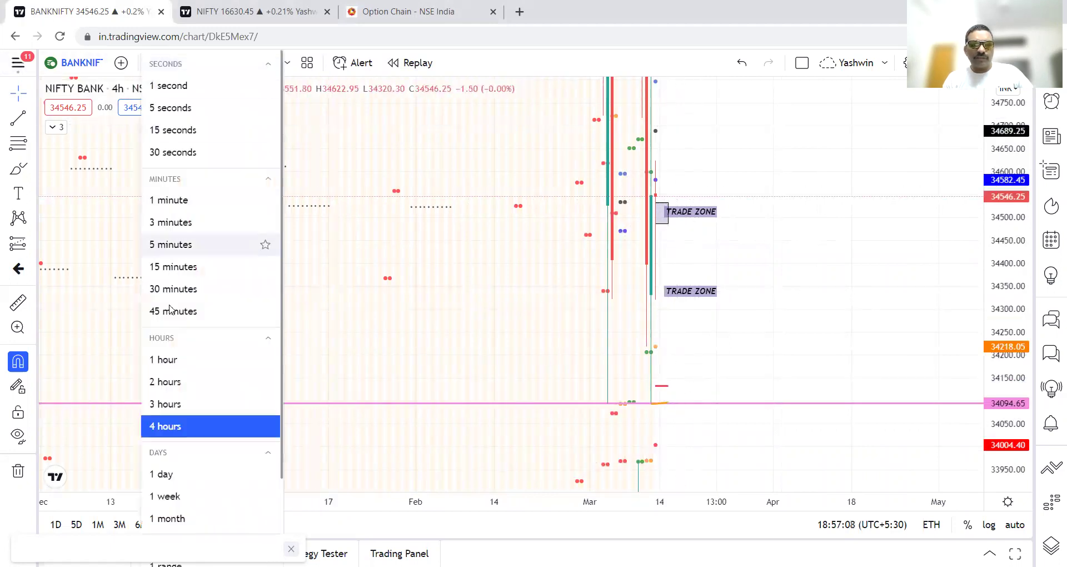
pyautogui.click(175, 286)
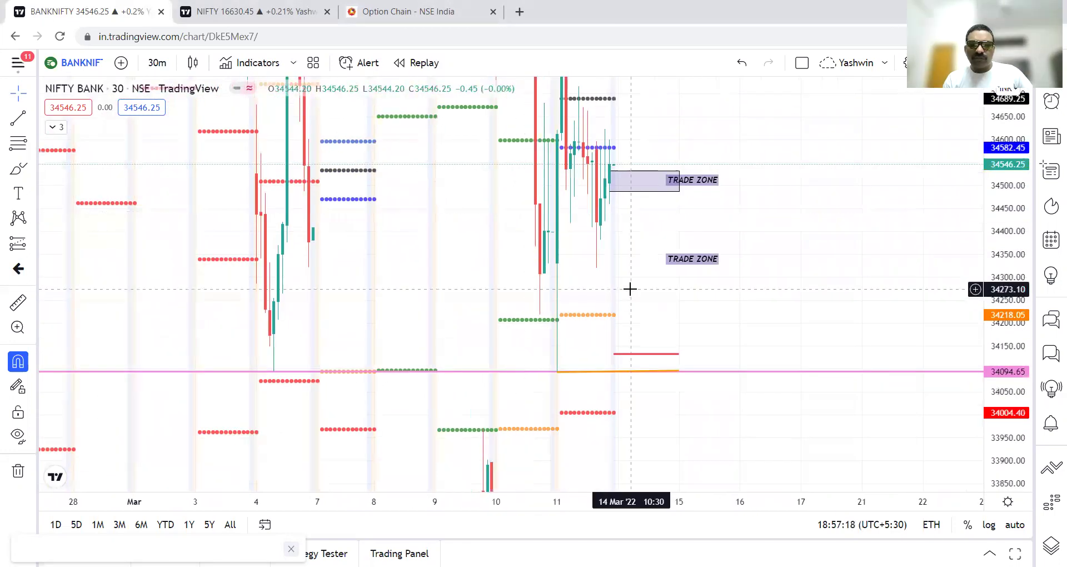
pyautogui.moveTo(630, 289); pyautogui.dragTo(631, 103)
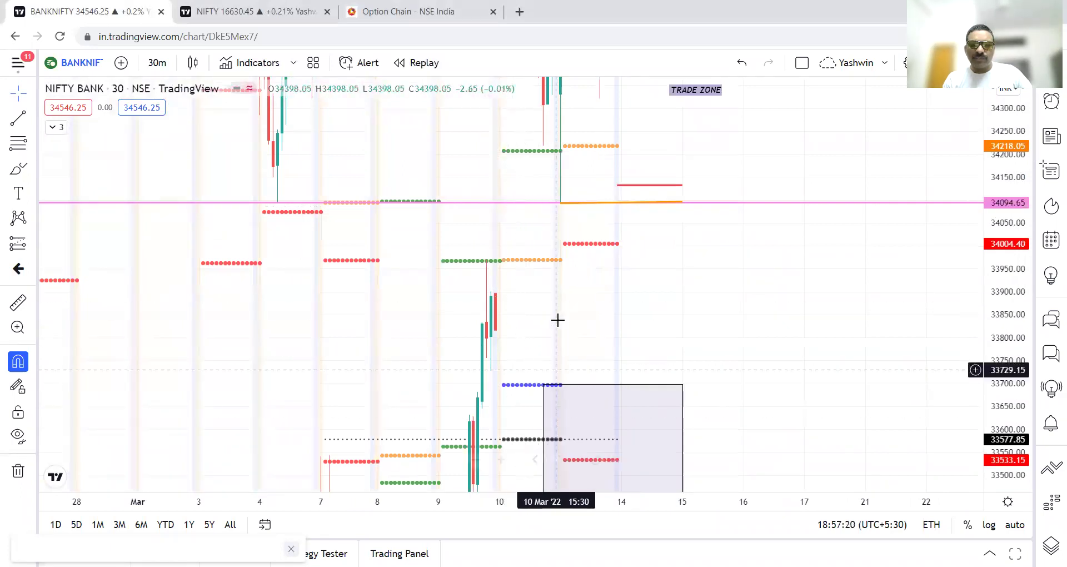
pyautogui.moveTo(487, 419); pyautogui.dragTo(482, 295)
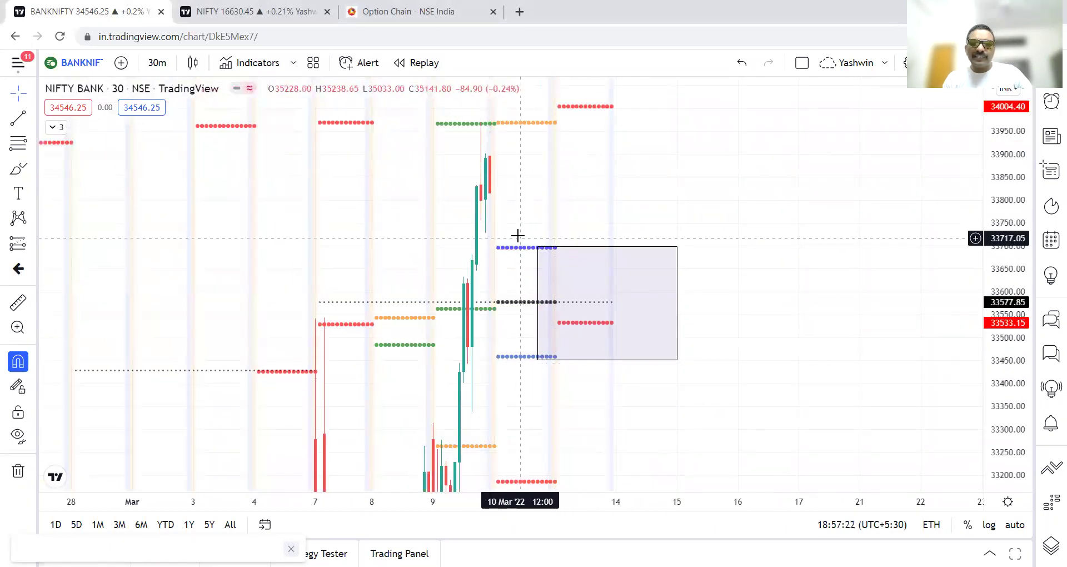
pyautogui.moveTo(615, 407); pyautogui.dragTo(614, 164)
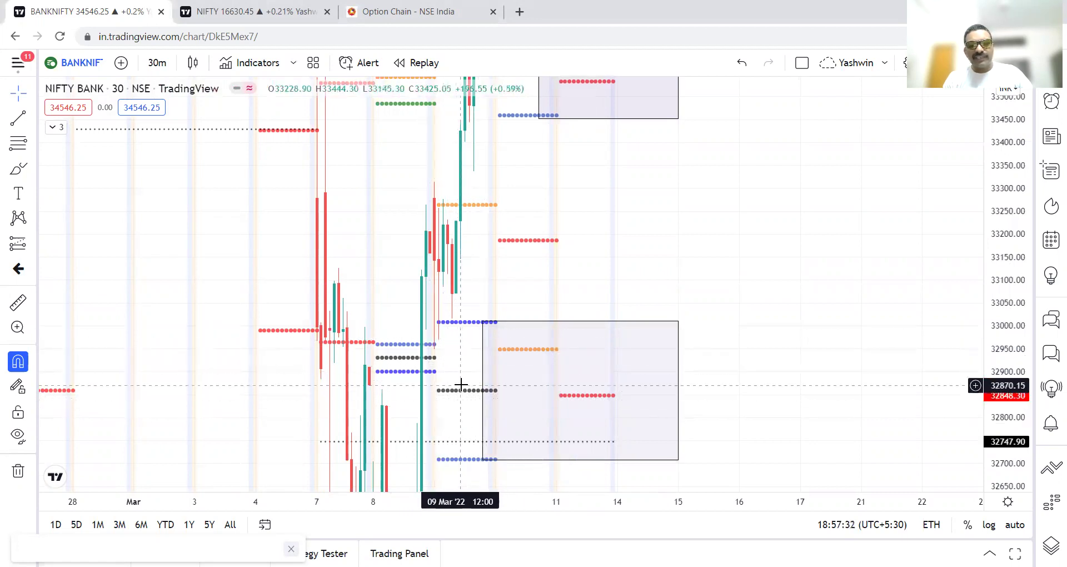
pyautogui.moveTo(740, 215); pyautogui.dragTo(719, 404)
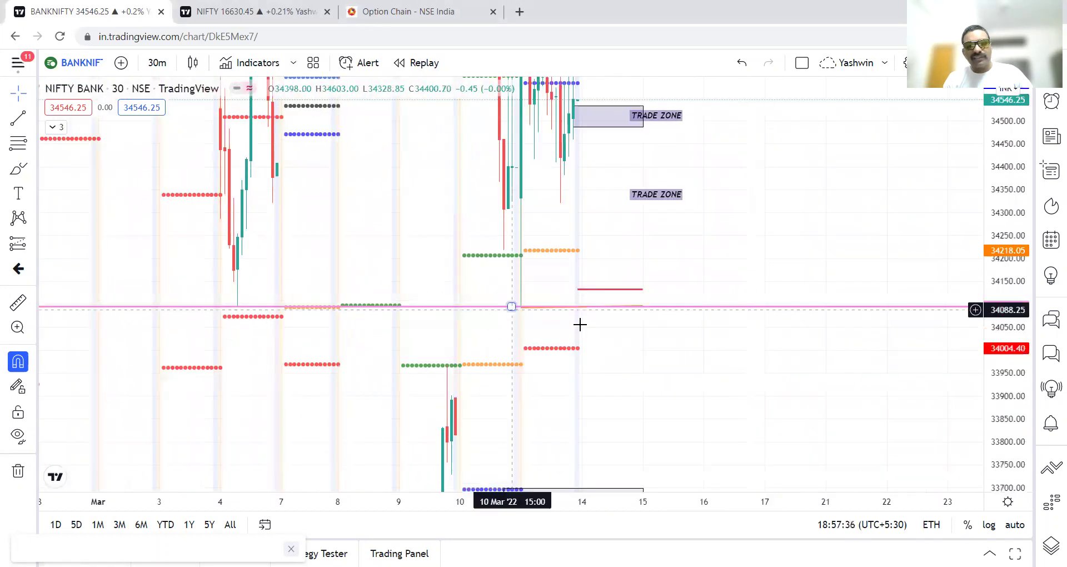
pyautogui.moveTo(829, 172); pyautogui.dragTo(805, 453)
pyautogui.moveTo(791, 187); pyautogui.dragTo(807, 421)
pyautogui.moveTo(715, 131); pyautogui.dragTo(755, 419)
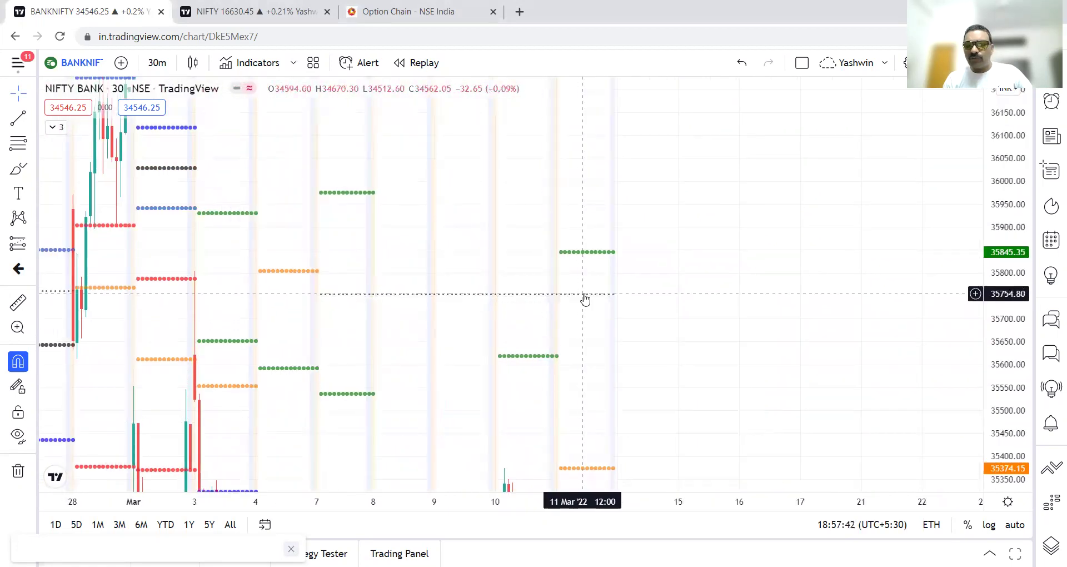
pyautogui.moveTo(698, 217); pyautogui.dragTo(706, 414)
pyautogui.scroll(5, 679, 352)
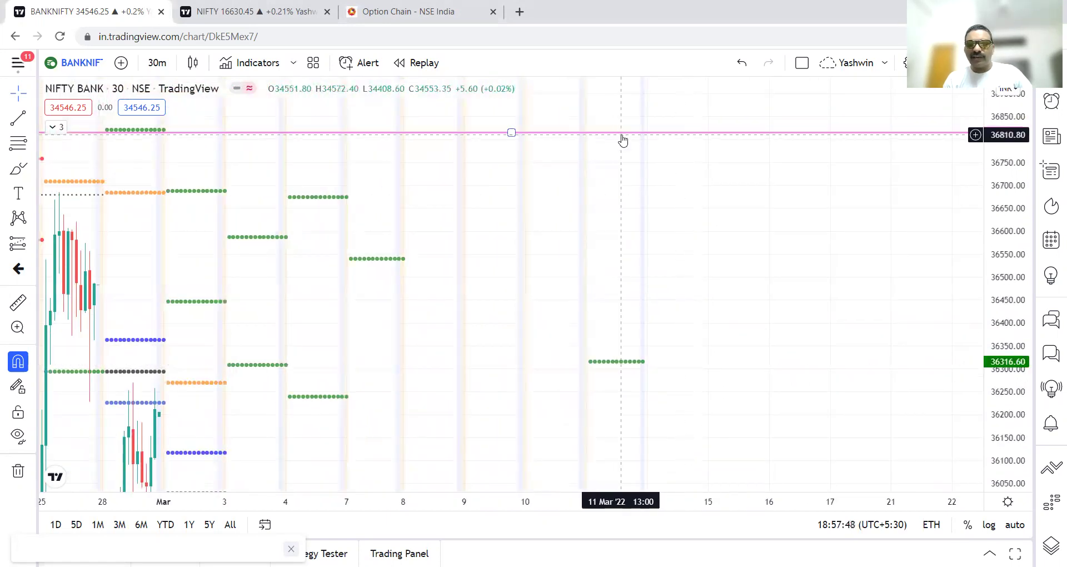
pyautogui.moveTo(677, 243); pyautogui.dragTo(664, 101)
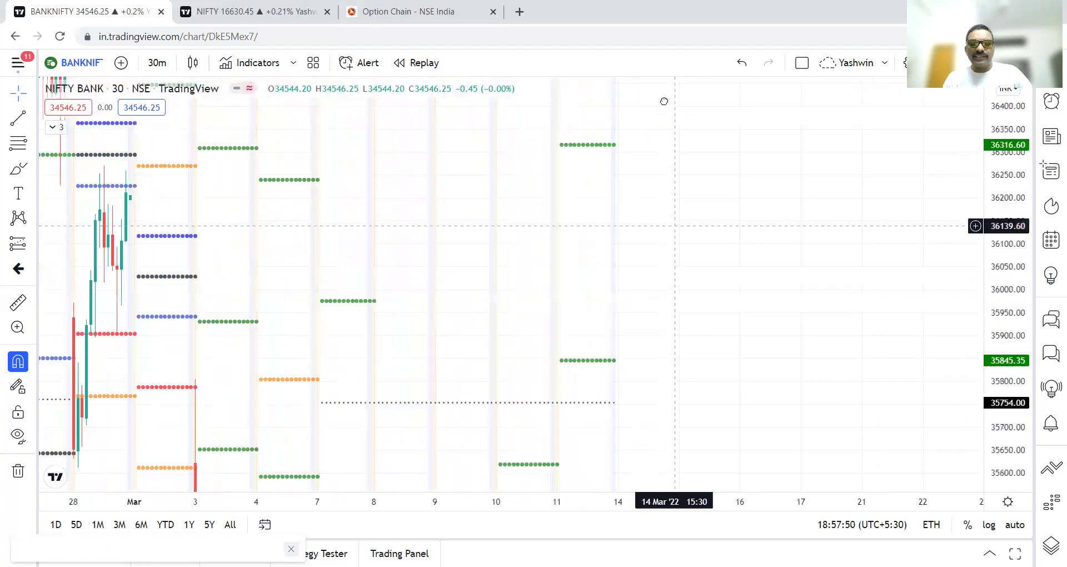
pyautogui.moveTo(690, 300); pyautogui.dragTo(672, 143)
pyautogui.moveTo(682, 350); pyautogui.dragTo(675, 164)
pyautogui.moveTo(724, 348); pyautogui.dragTo(756, 478)
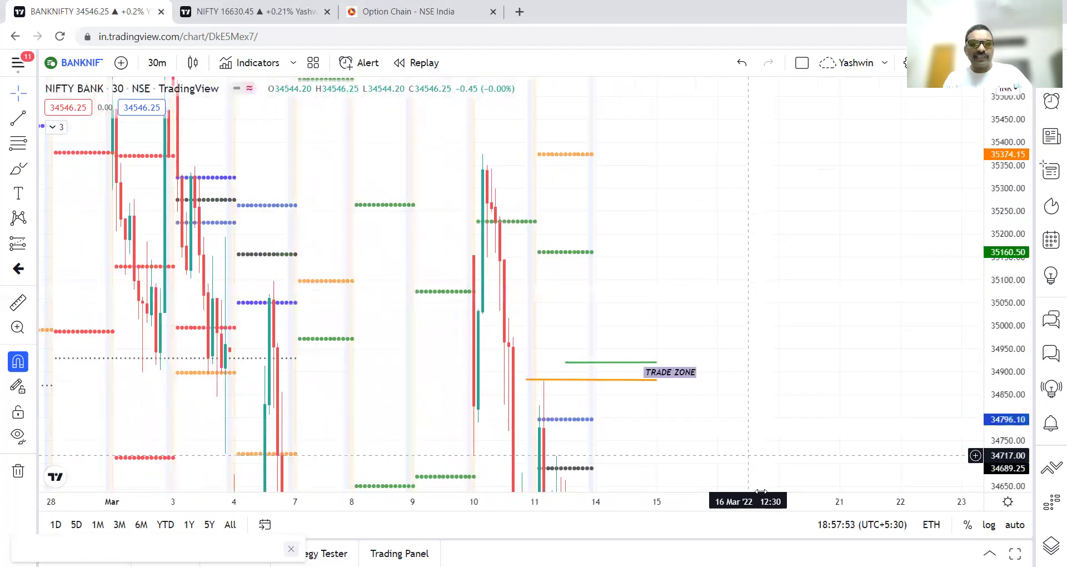
pyautogui.moveTo(652, 282); pyautogui.dragTo(643, 127)
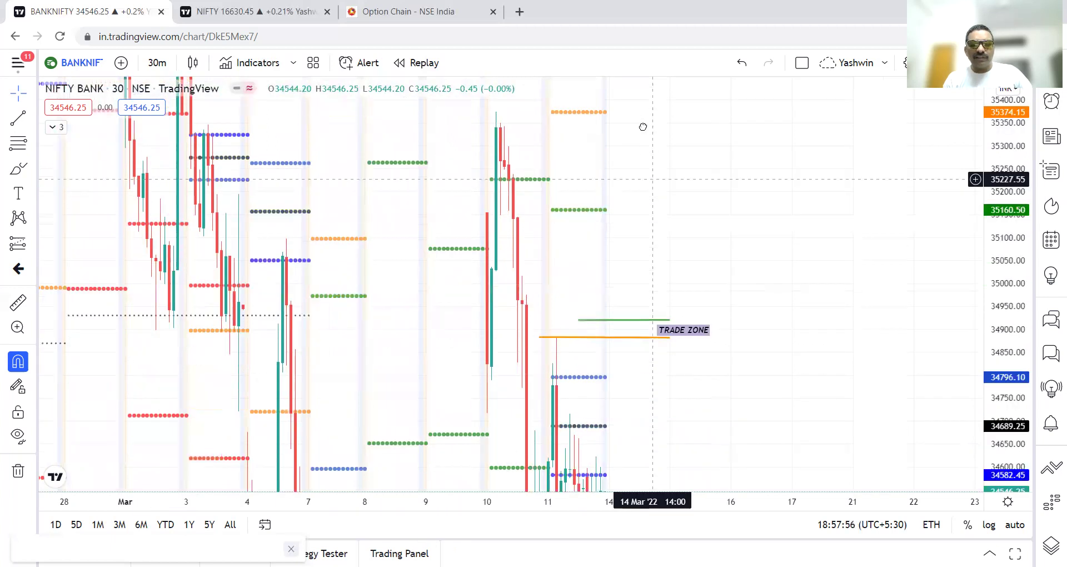
pyautogui.moveTo(823, 323); pyautogui.dragTo(793, 159)
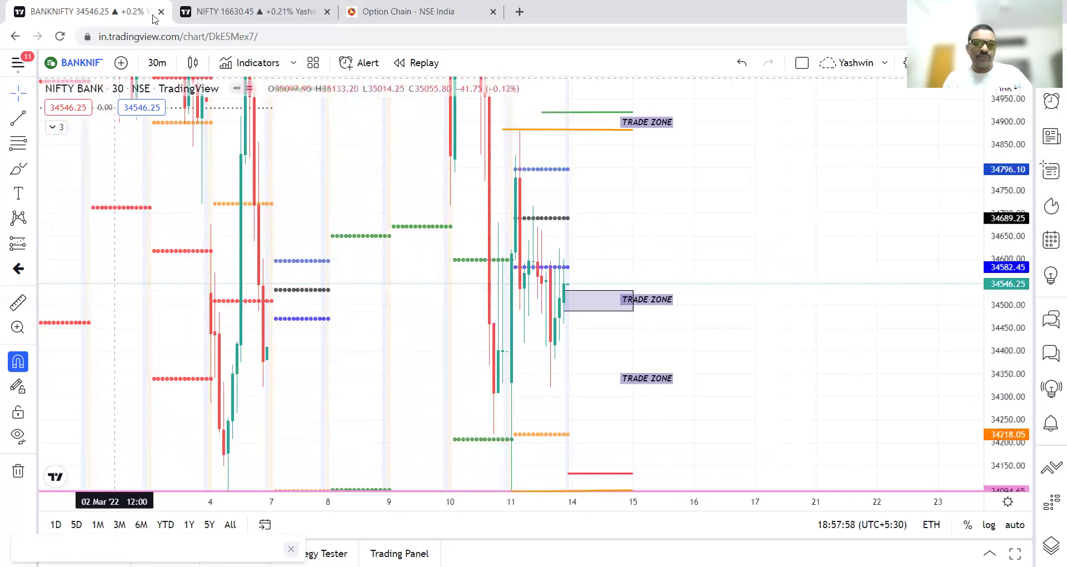
pyautogui.click(161, 66)
# Return to 5-minute candles and draw a red line across the TRADE ZONE box at 34508
pyautogui.click(167, 237)
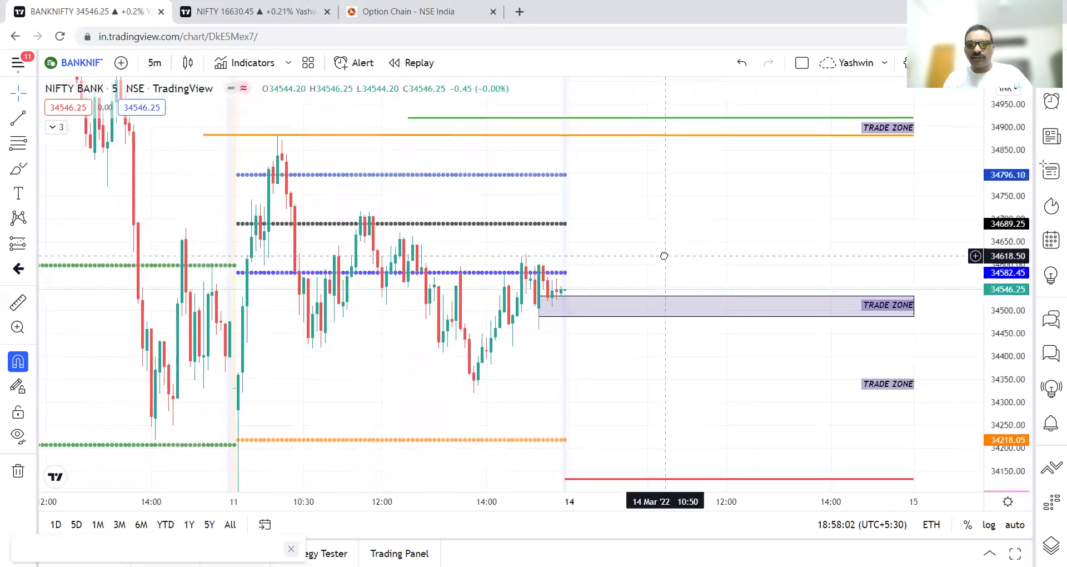
pyautogui.click(600, 316)
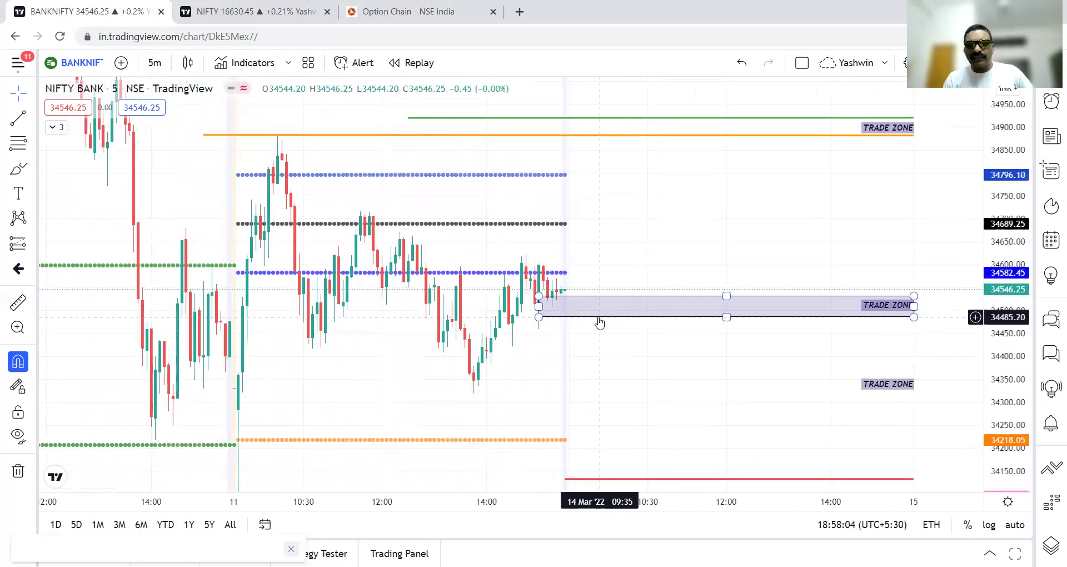
pyautogui.click(600, 324)
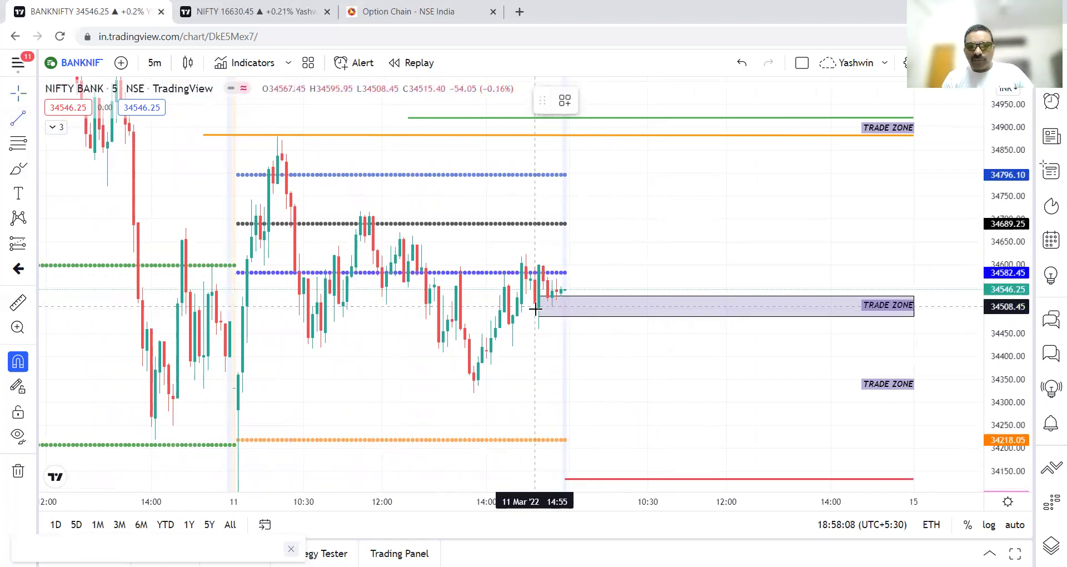
pyautogui.click(539, 306)
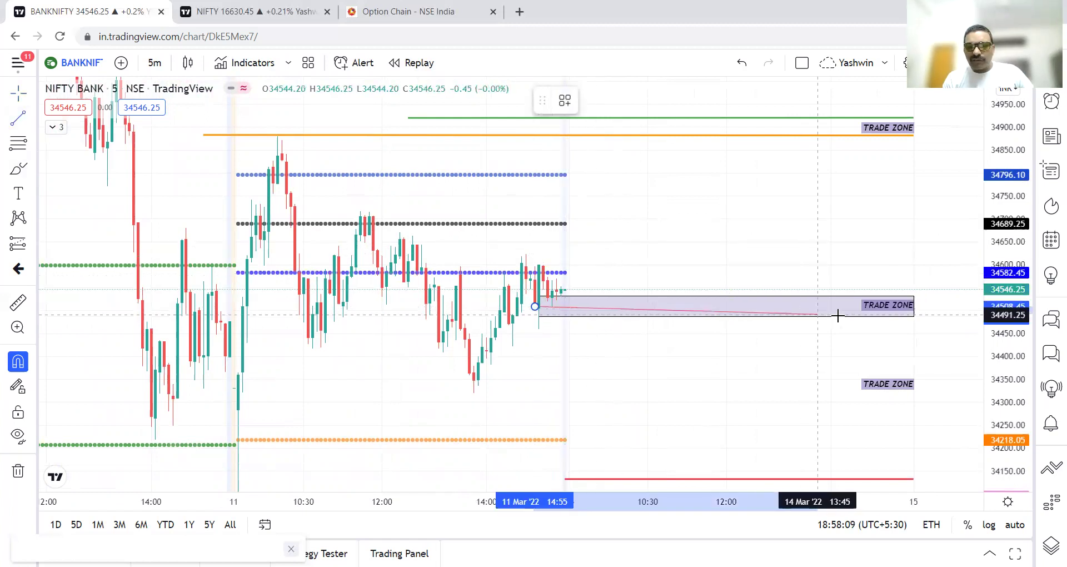
pyautogui.click(914, 306)
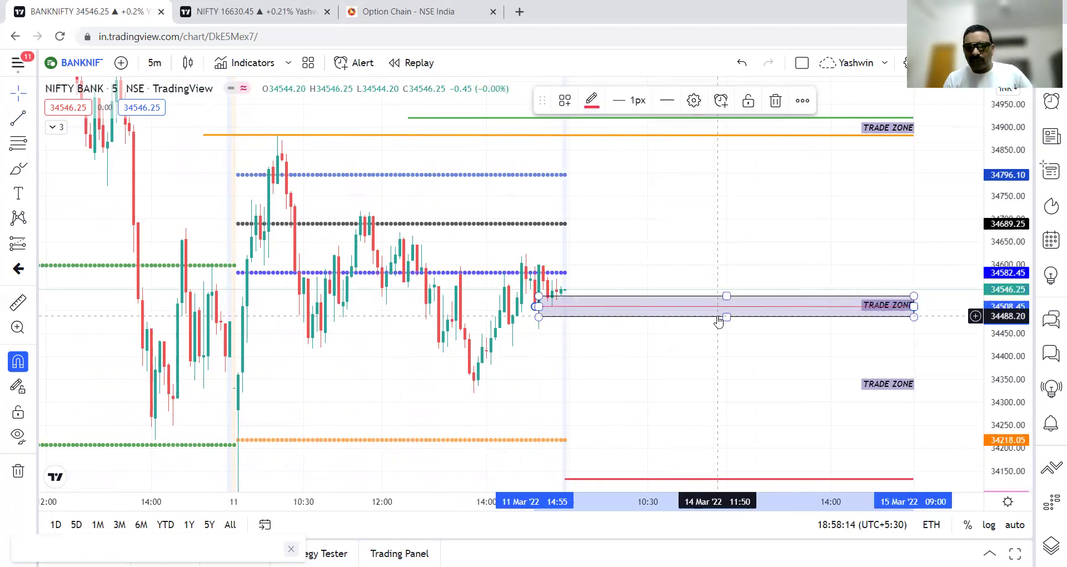
pyautogui.click(698, 307)
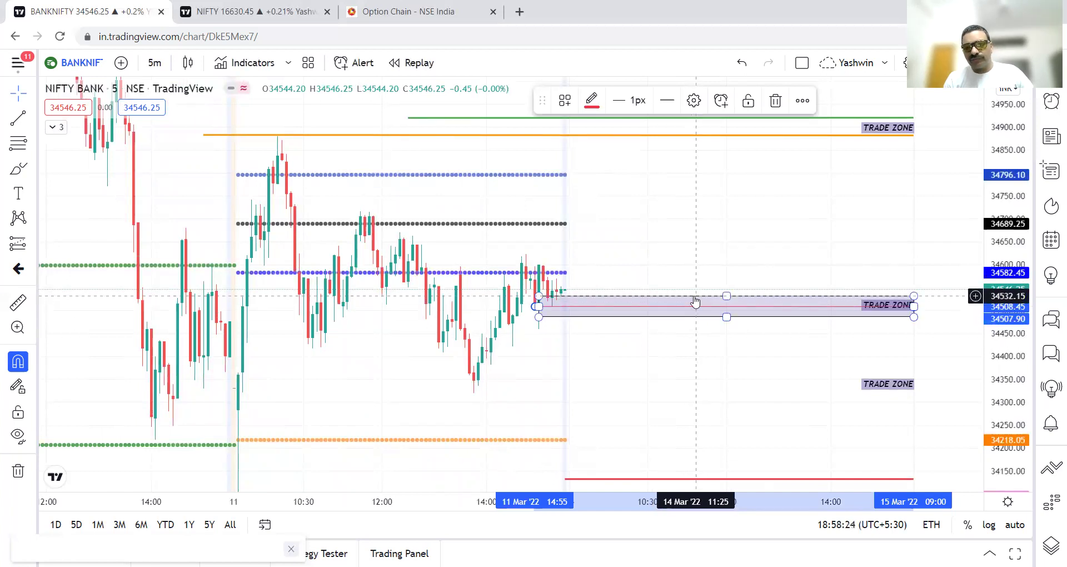
pyautogui.click(694, 303)
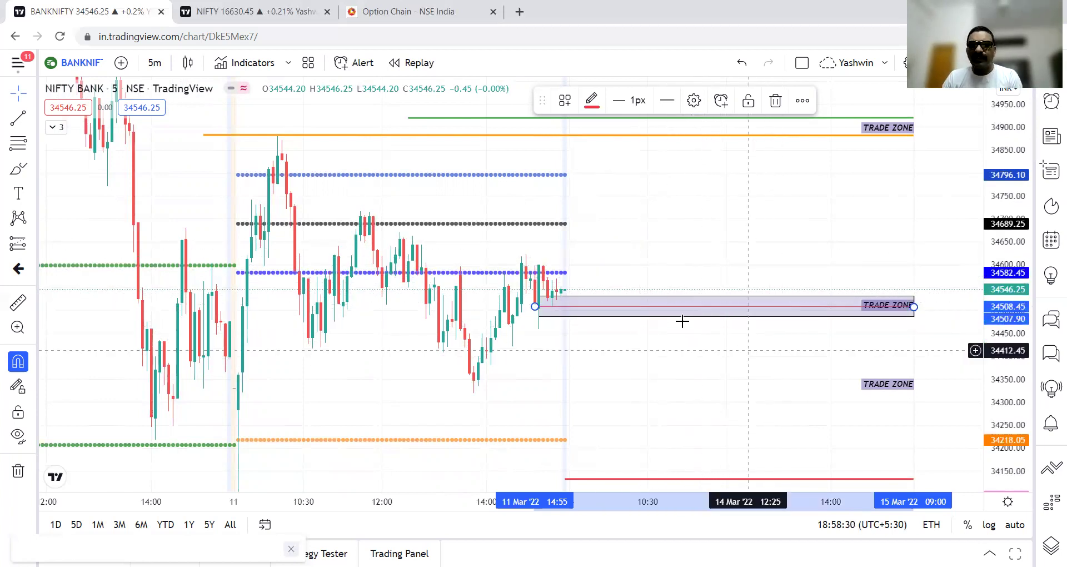
pyautogui.click(613, 148)
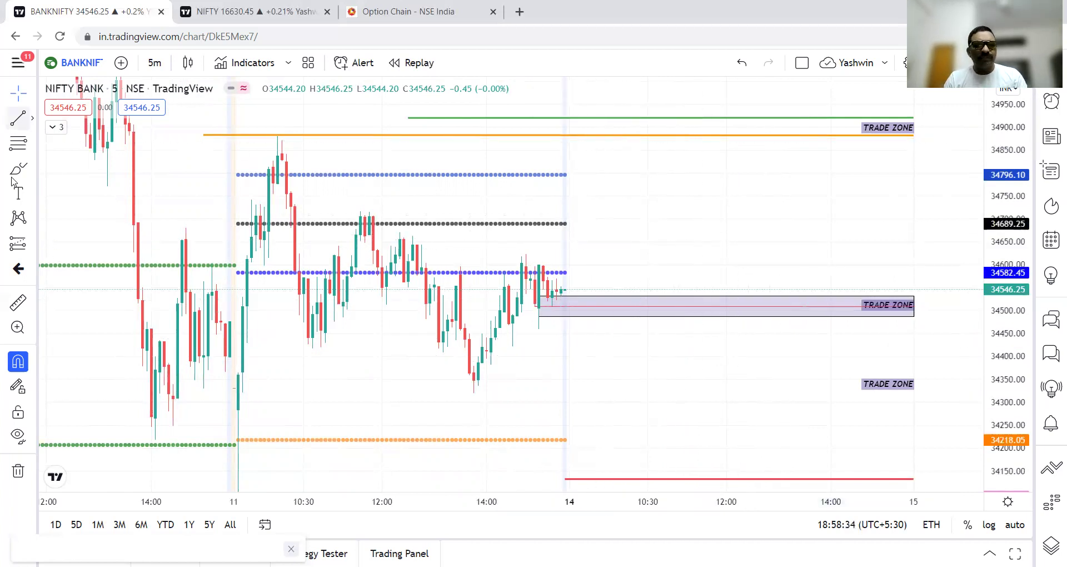
pyautogui.click(33, 168)
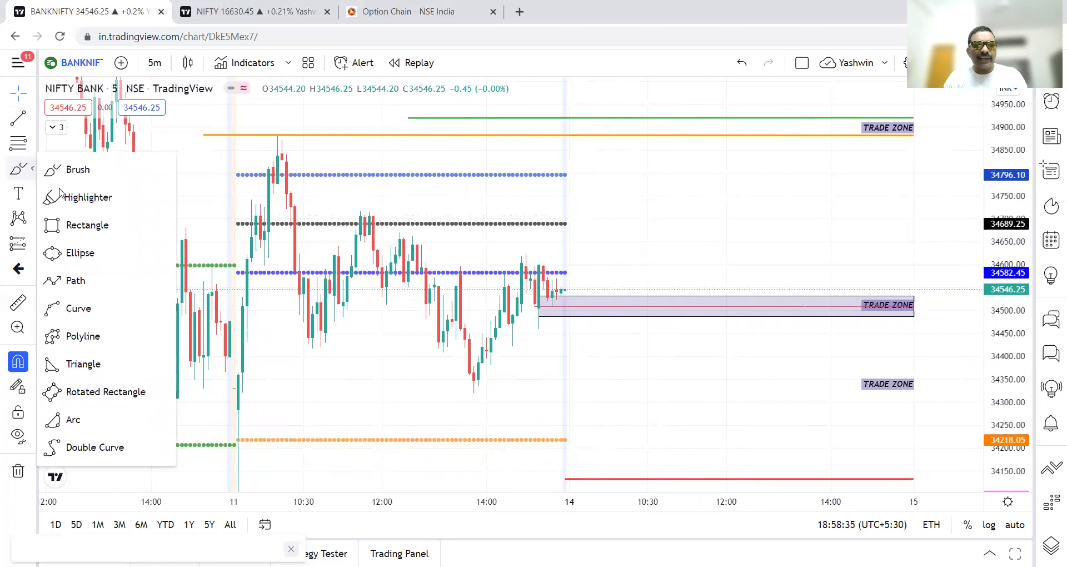
# Draw a small box just after the last candles
pyautogui.click(69, 225)
pyautogui.click(575, 275)
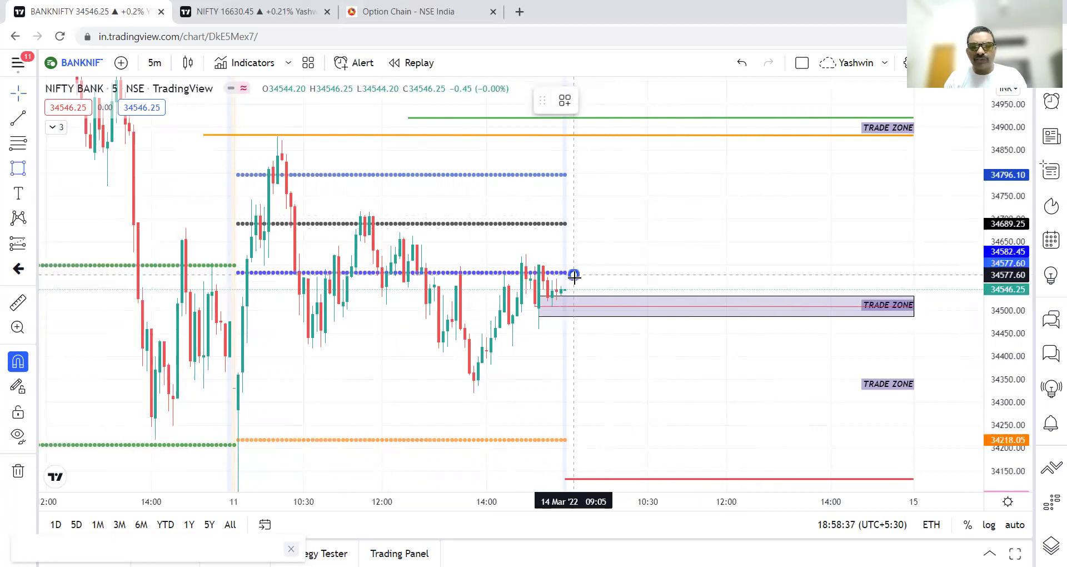
pyautogui.click(587, 315)
pyautogui.click(636, 238)
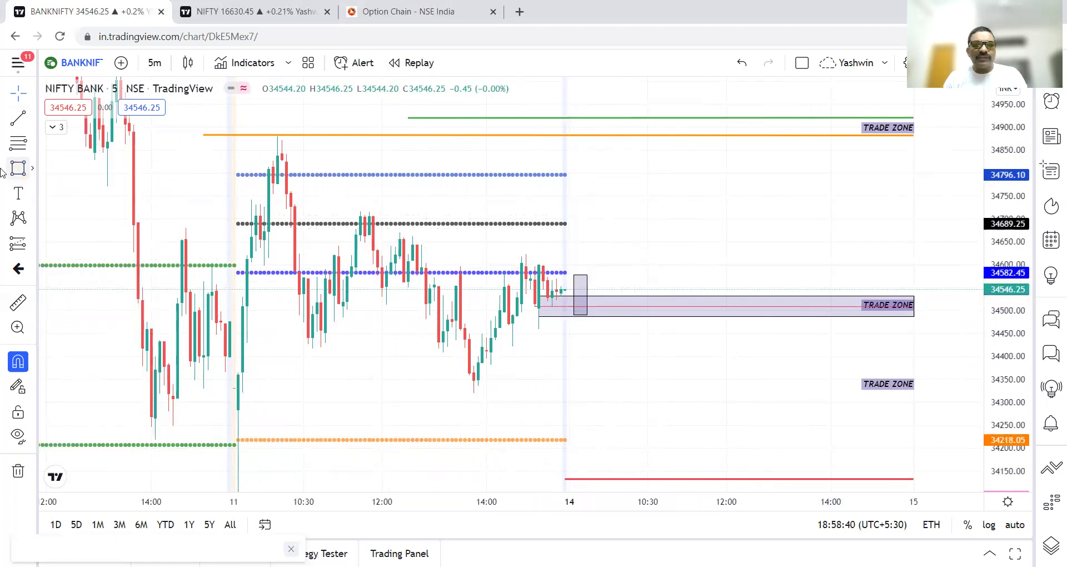
# Draw a rising trend line from the small box up to the orange line
pyautogui.click(32, 118)
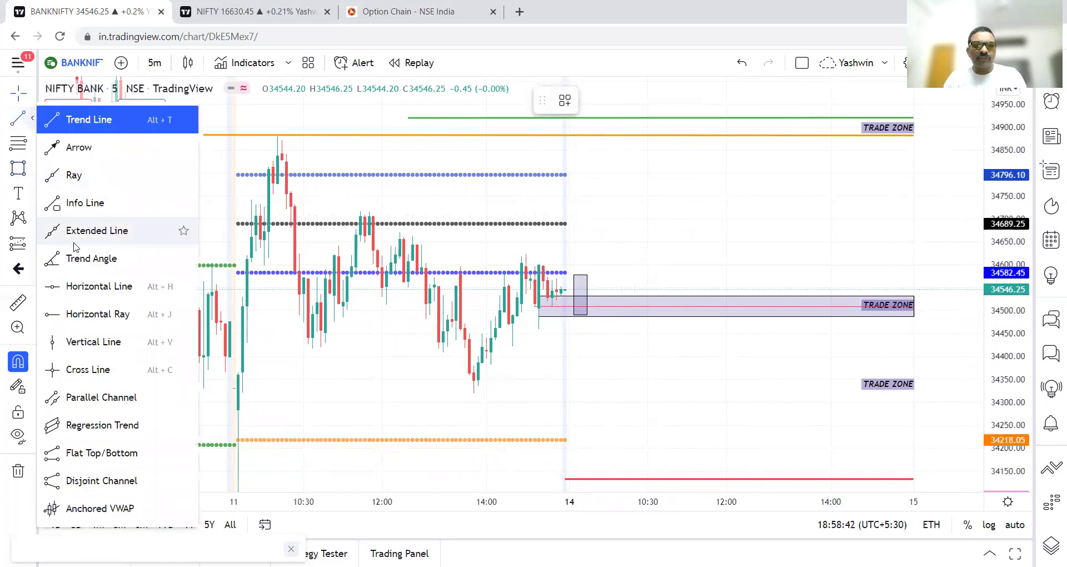
pyautogui.click(81, 116)
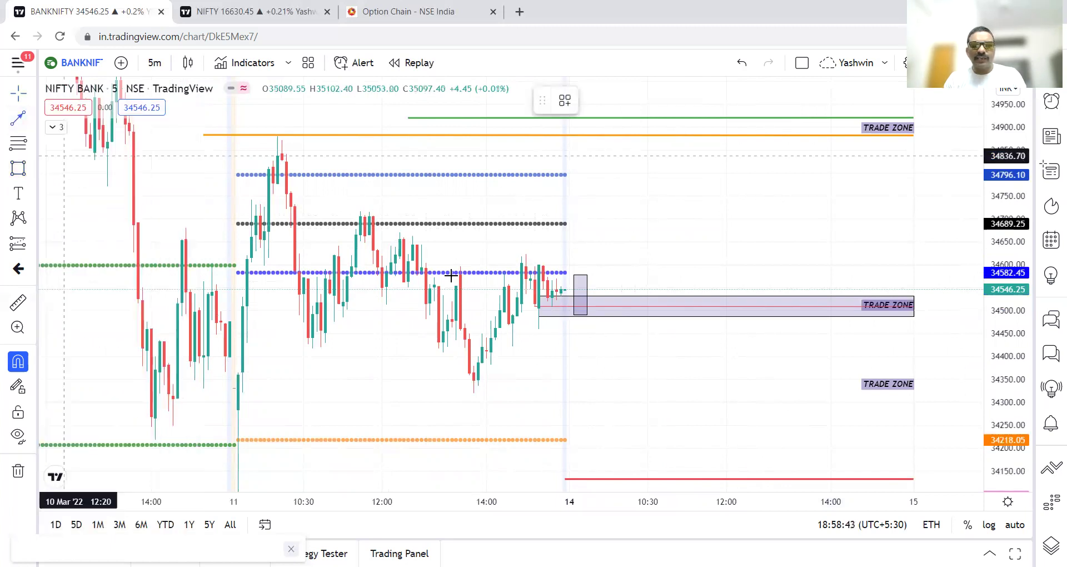
pyautogui.click(595, 292)
pyautogui.click(813, 135)
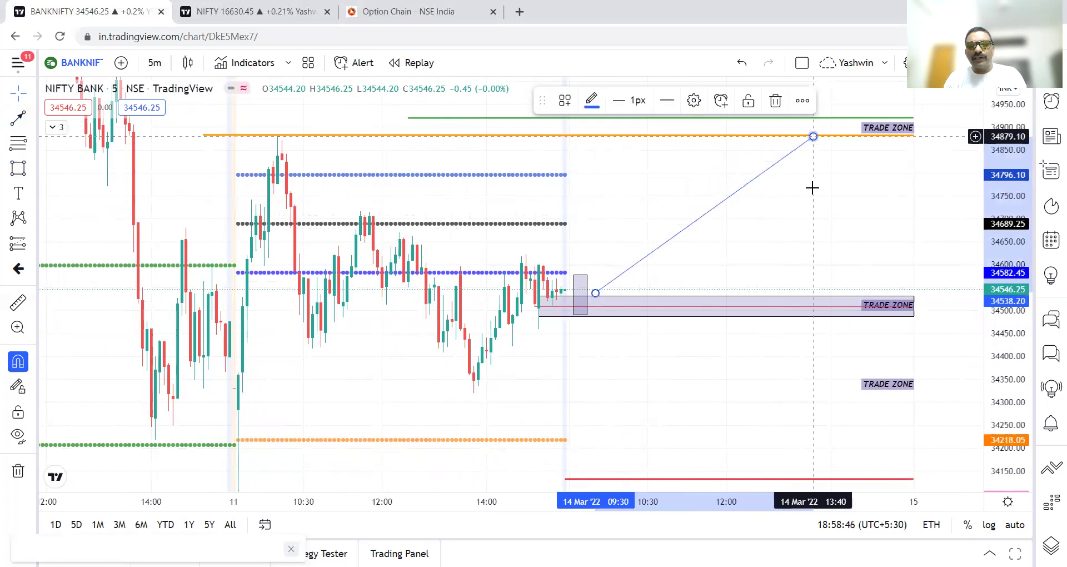
# Stretch the small box up to about 34730 and place a left arrow on the lower trade zone
pyautogui.click(581, 278)
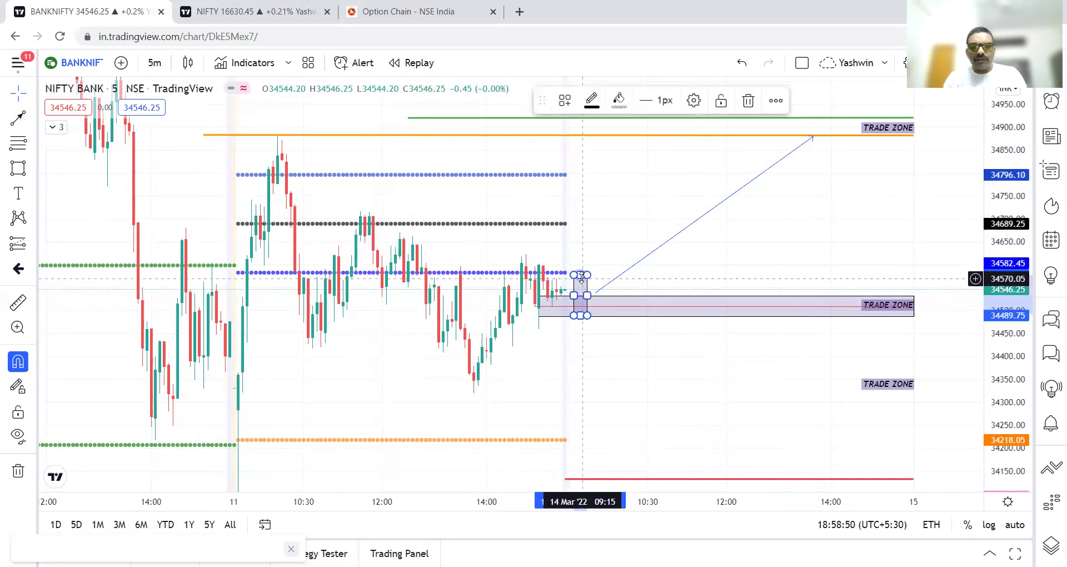
pyautogui.moveTo(581, 276); pyautogui.dragTo(581, 203)
pyautogui.click(624, 210)
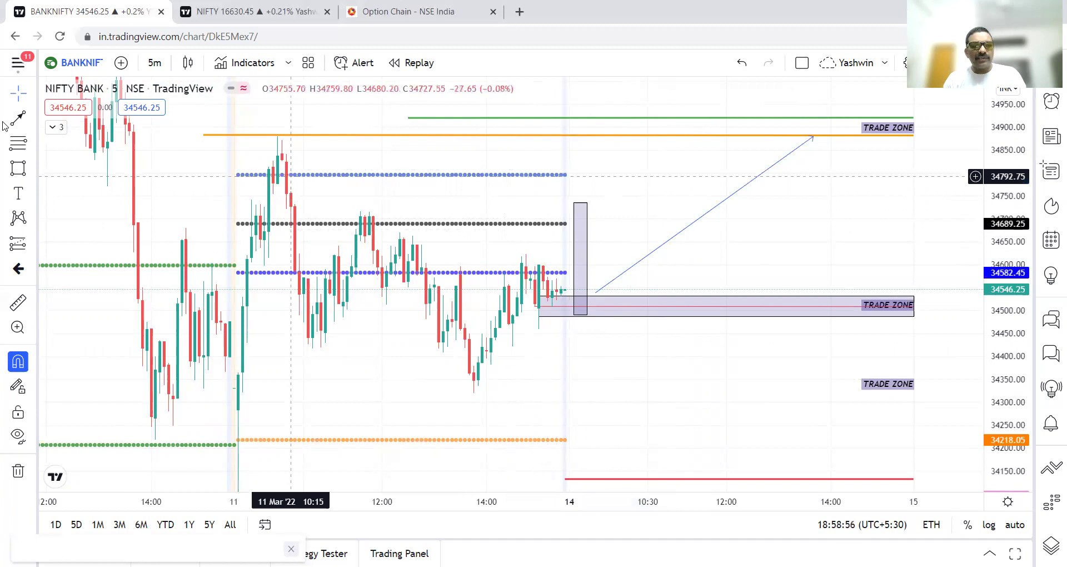
pyautogui.click(20, 274)
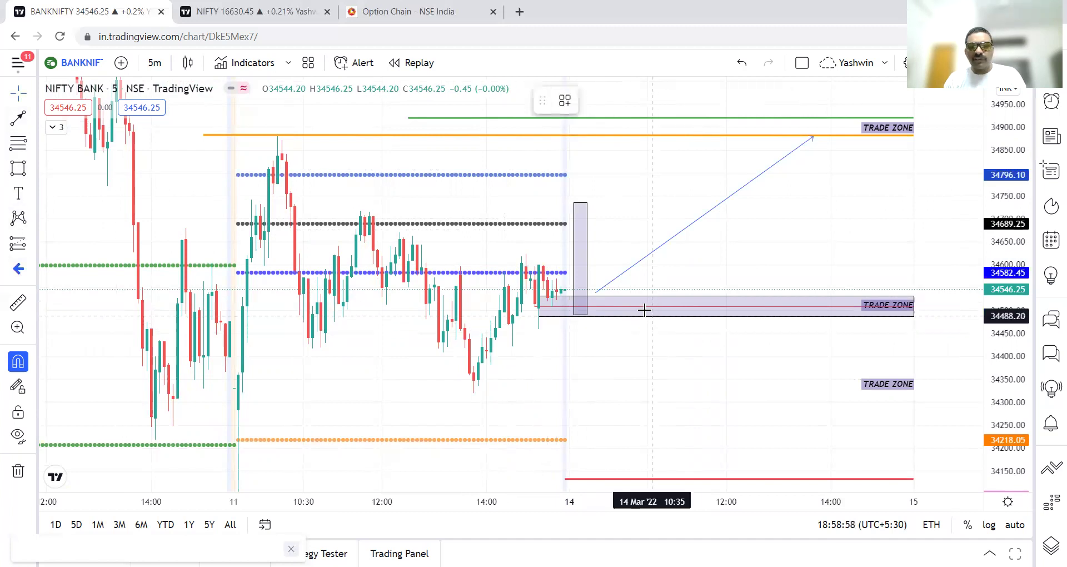
pyautogui.click(647, 306)
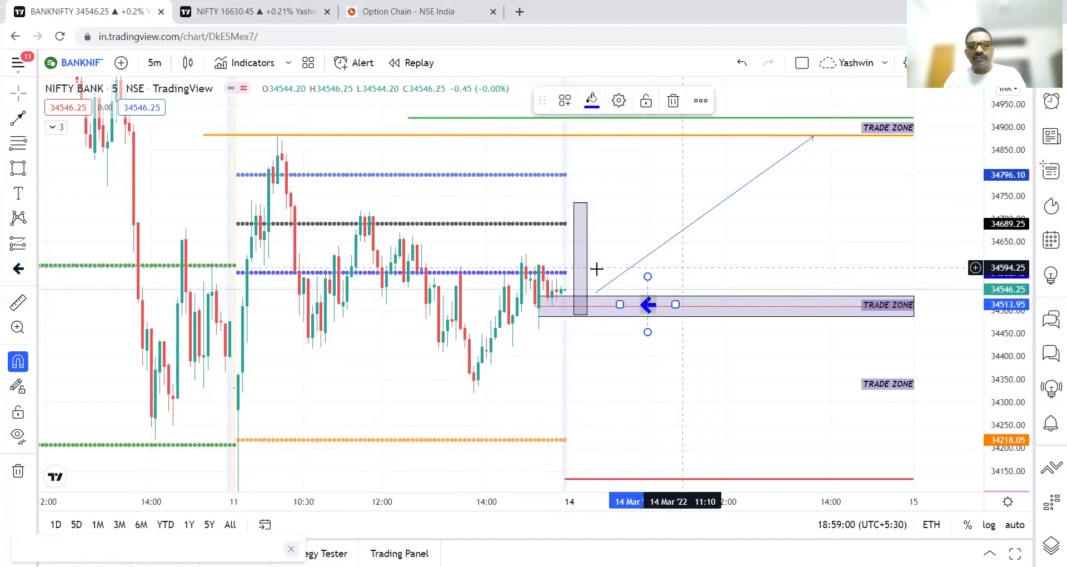
# Draw a small box across the orange and green lines at the 14 March open
pyautogui.click(826, 192)
pyautogui.moveTo(839, 186); pyautogui.dragTo(839, 374)
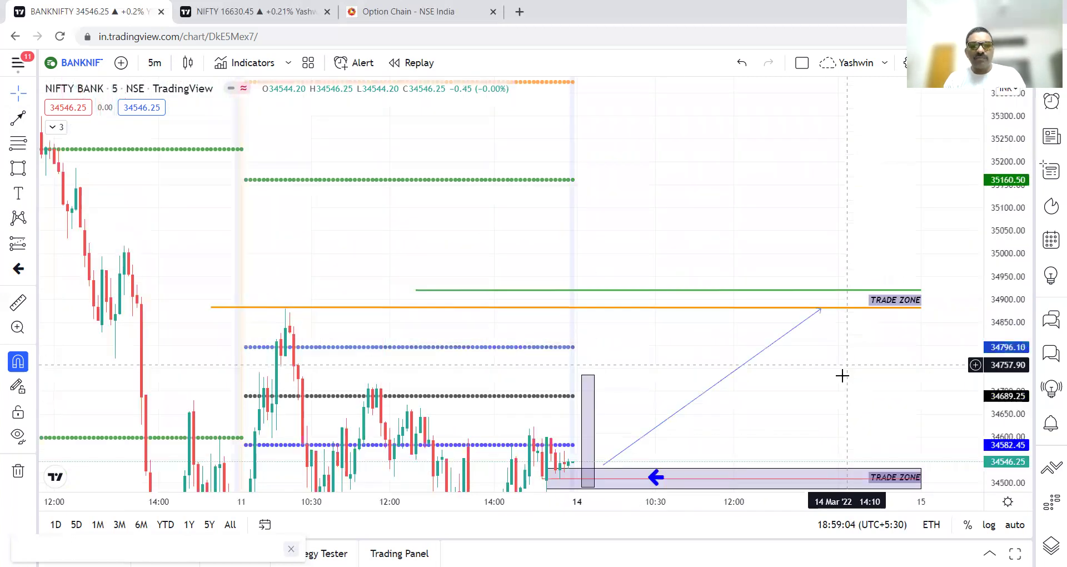
pyautogui.click(16, 167)
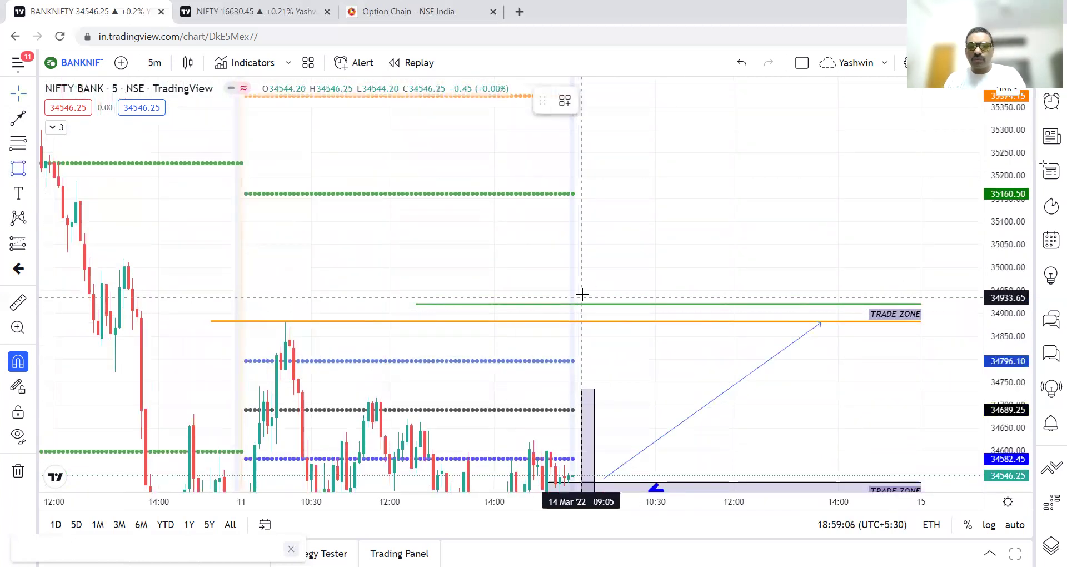
pyautogui.moveTo(586, 323); pyautogui.dragTo(599, 336)
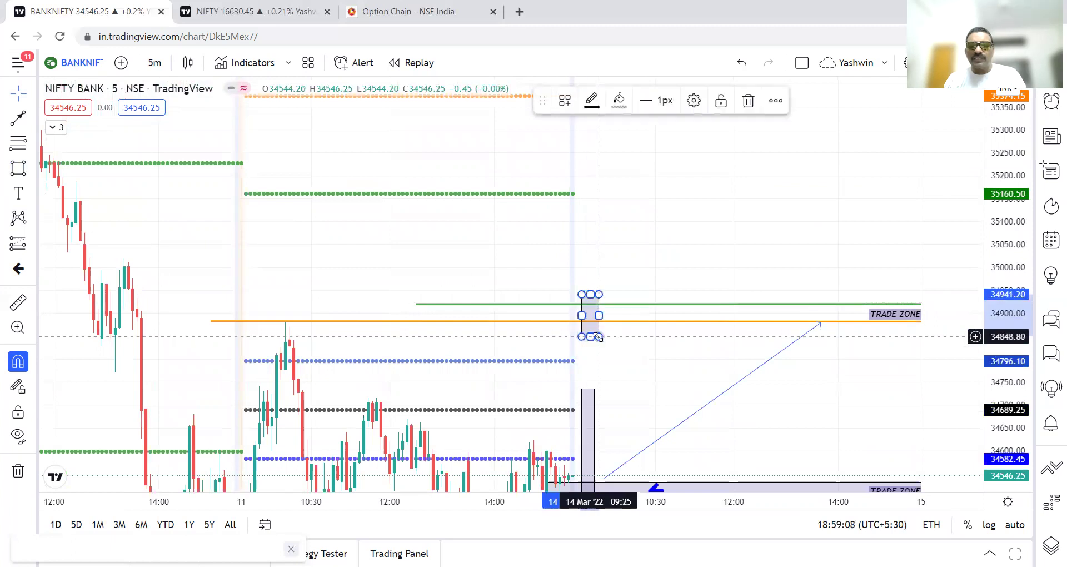
pyautogui.click(628, 255)
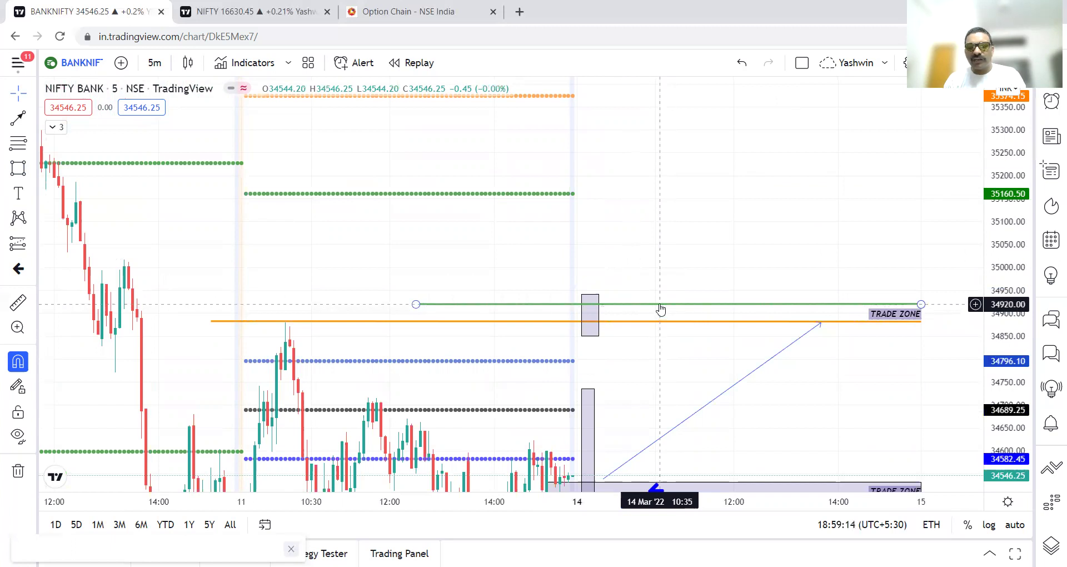
# Draw a trend line rising from the green line toward 35190
pyautogui.click(594, 333)
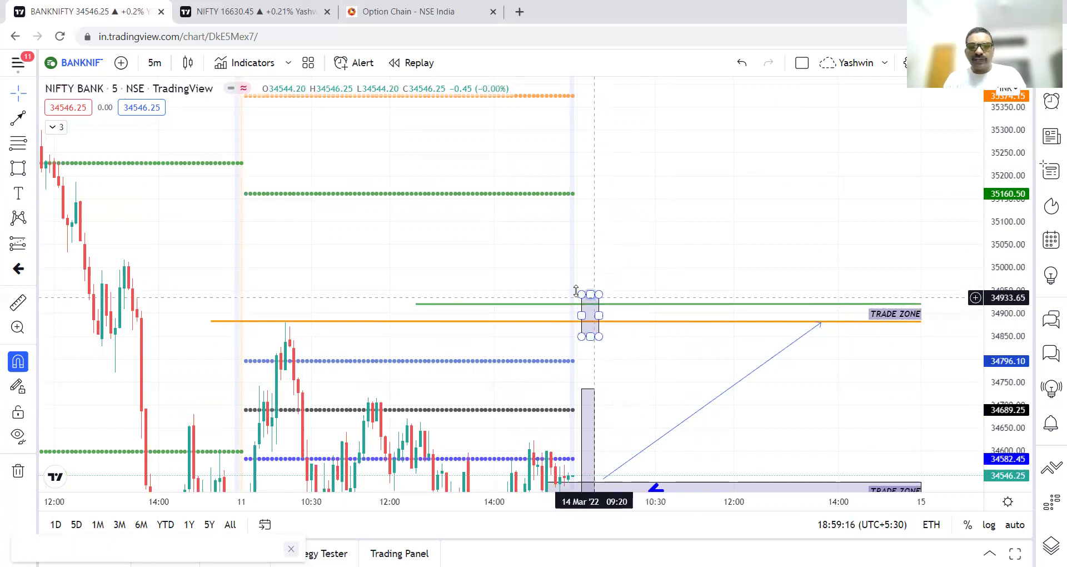
pyautogui.click(16, 122)
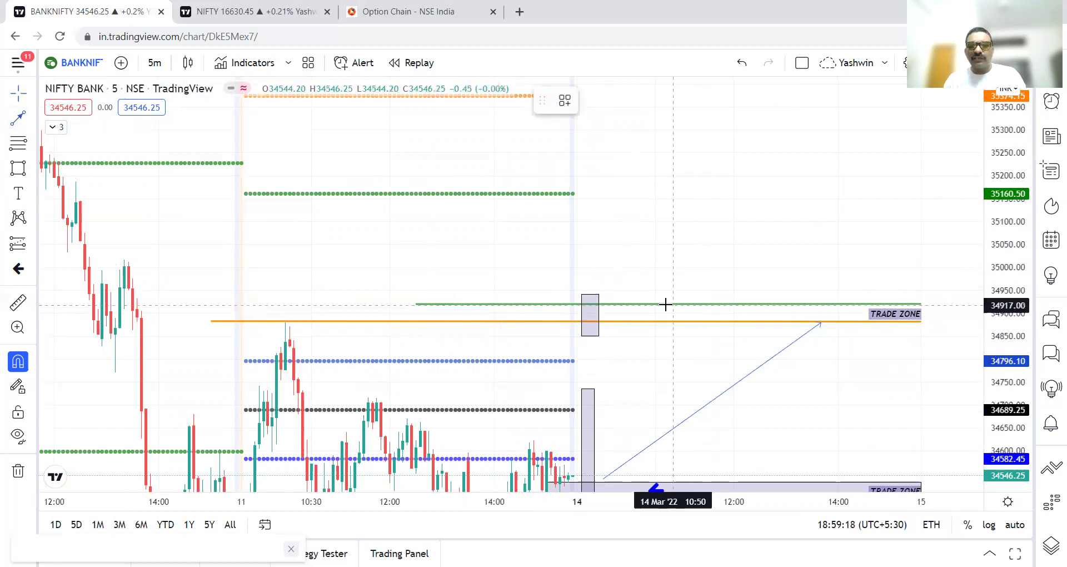
pyautogui.click(822, 180)
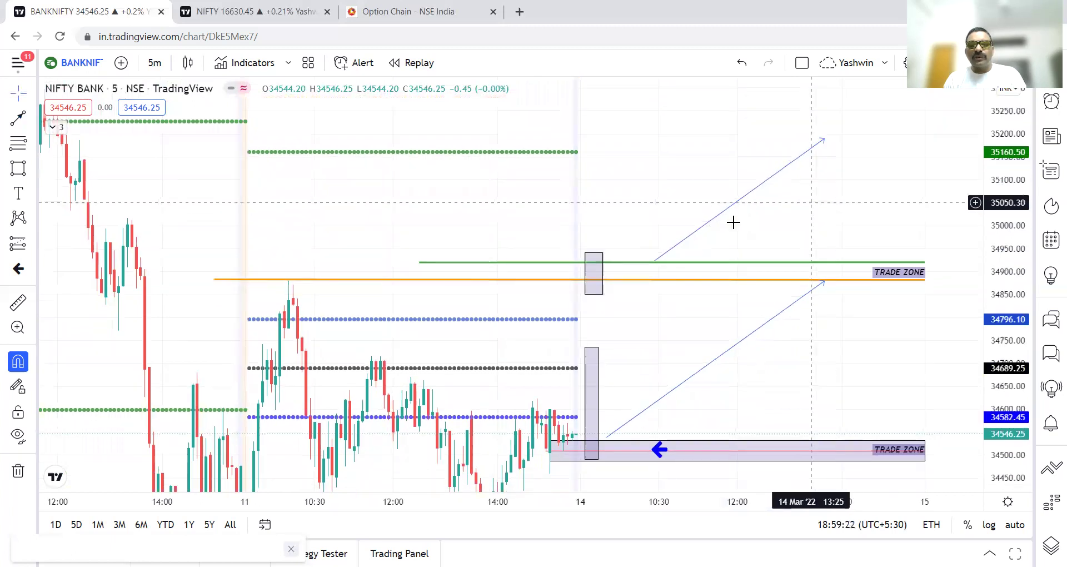
# Adjust the upper box's top edge so it spans roughly 34848–34965
pyautogui.moveTo(577, 215); pyautogui.dragTo(591, 176)
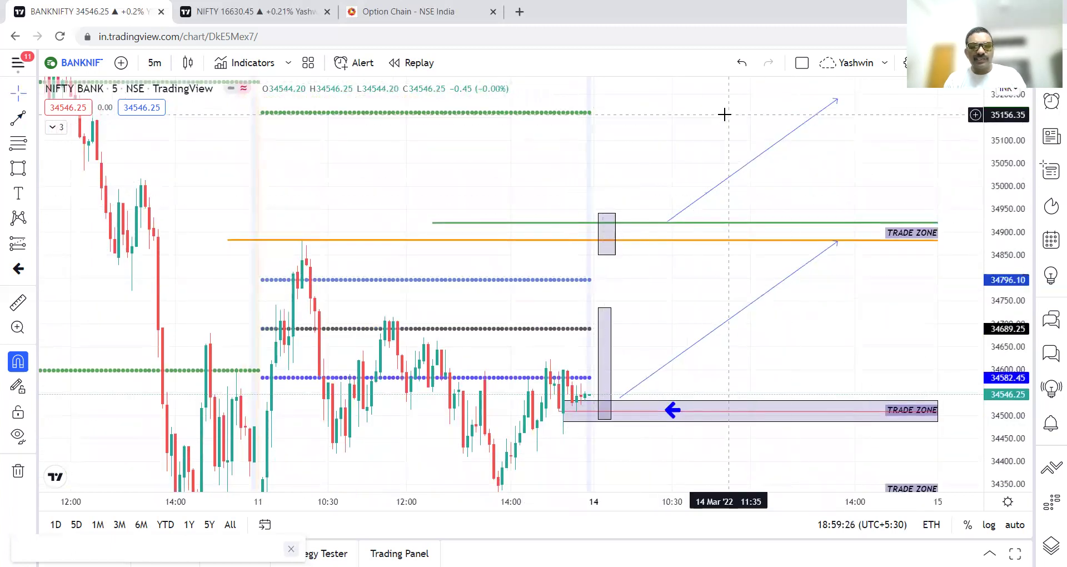
pyautogui.click(607, 213)
pyautogui.moveTo(607, 213); pyautogui.dragTo(613, 150)
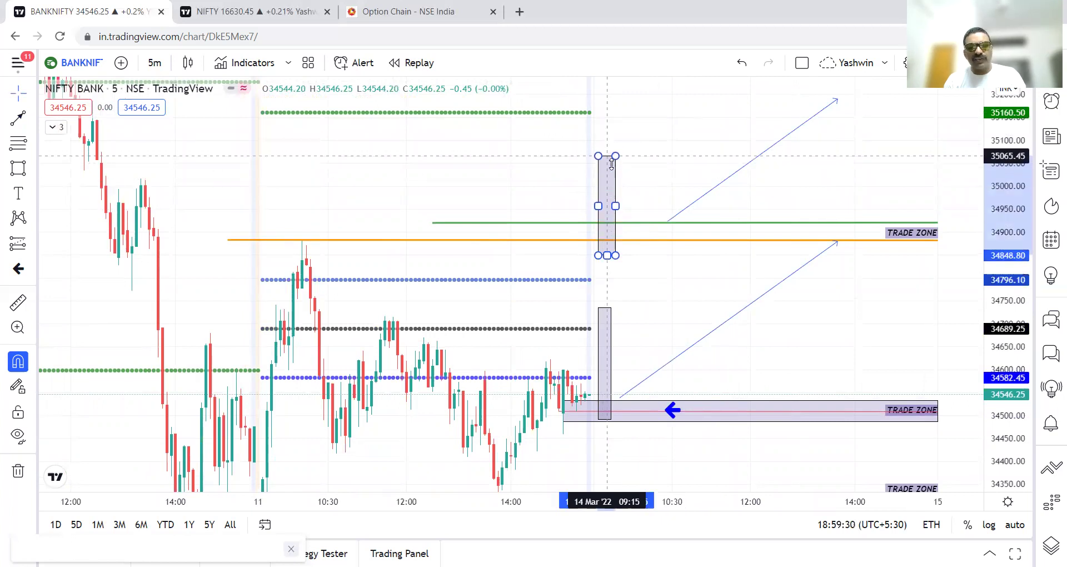
pyautogui.moveTo(609, 184); pyautogui.dragTo(609, 186)
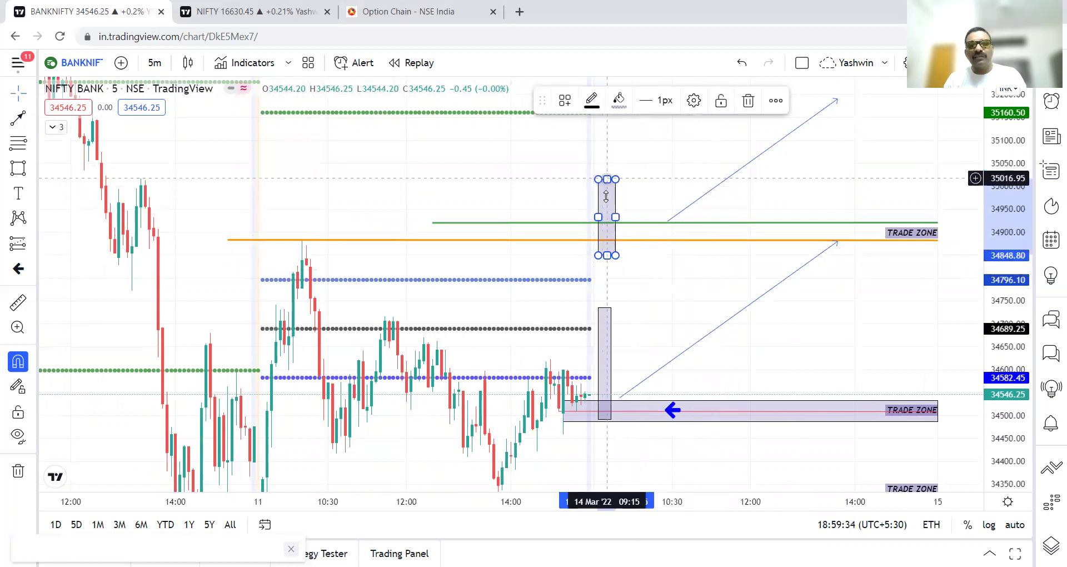
pyautogui.moveTo(606, 195); pyautogui.dragTo(608, 218)
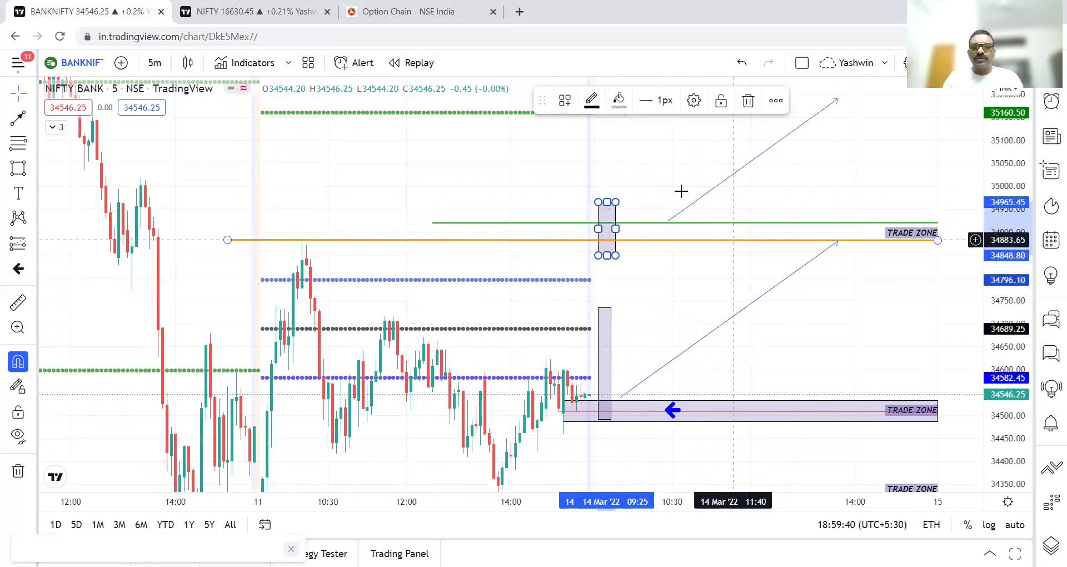
pyautogui.moveTo(870, 360); pyautogui.dragTo(860, 167)
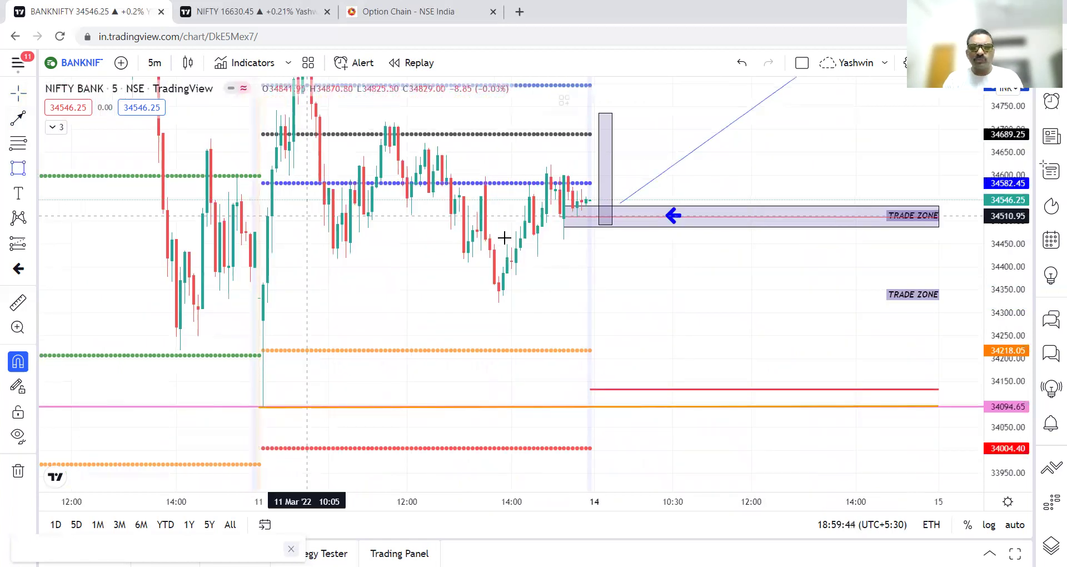
# Draw a box down from the trade zone to about 34390 and a falling trend line to 34094
pyautogui.moveTo(594, 237); pyautogui.dragTo(603, 273)
pyautogui.click(676, 300)
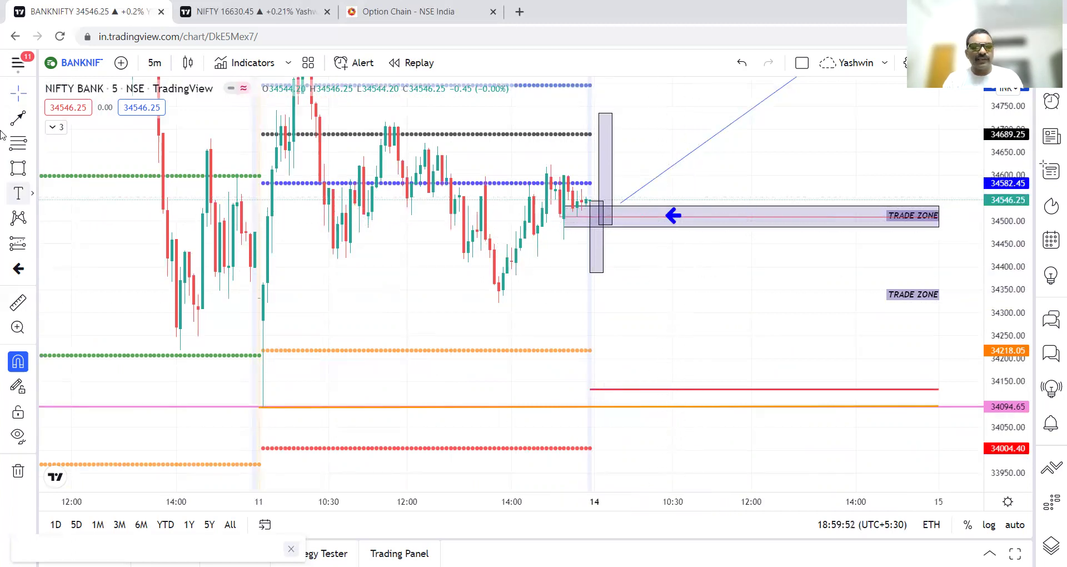
pyautogui.click(655, 231)
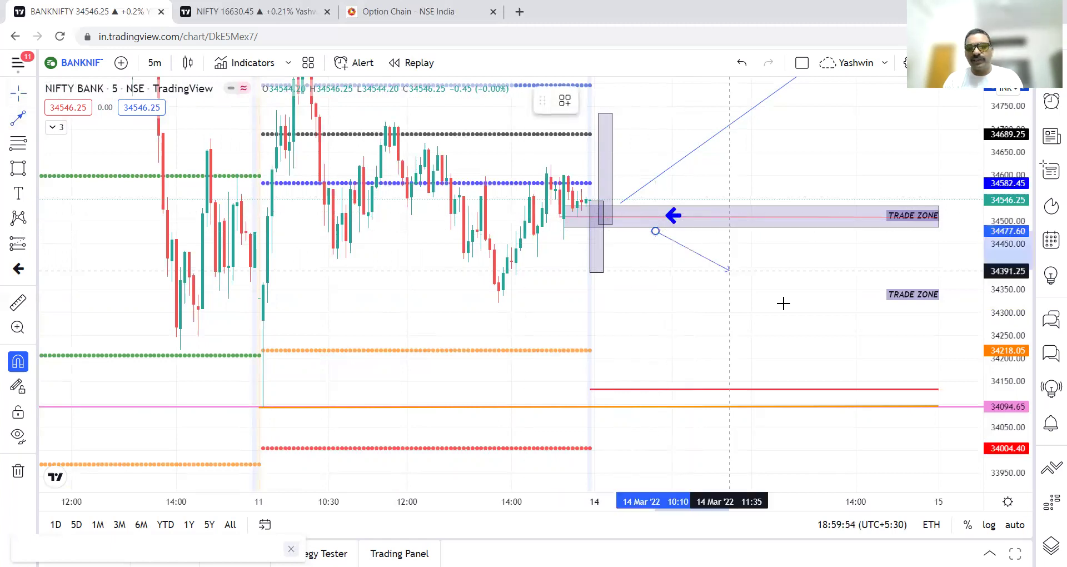
pyautogui.click(908, 402)
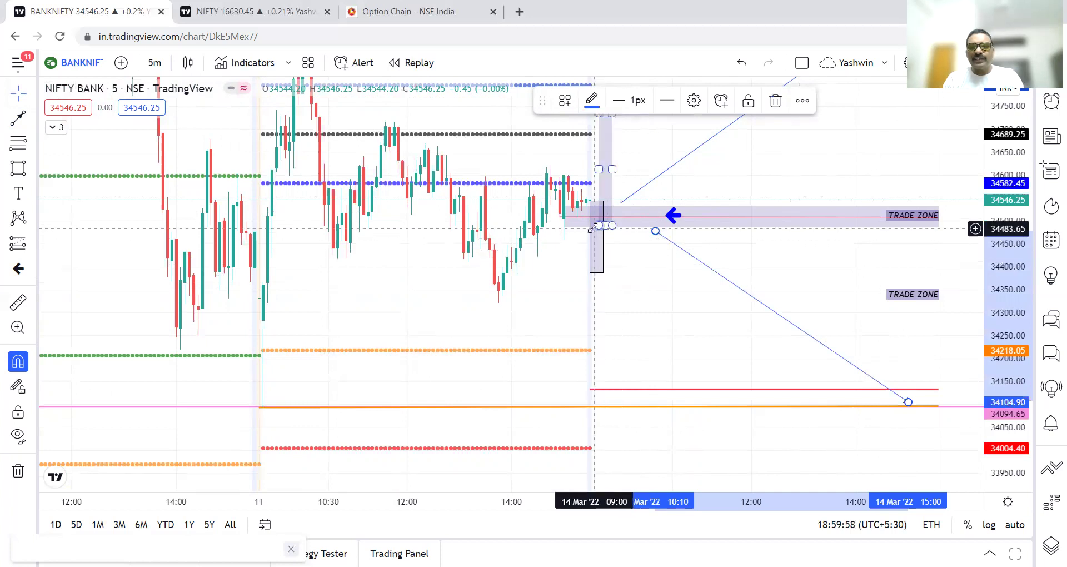
# Check the new box and the orange 34094 level line, then pan to lower prices
pyautogui.click(596, 248)
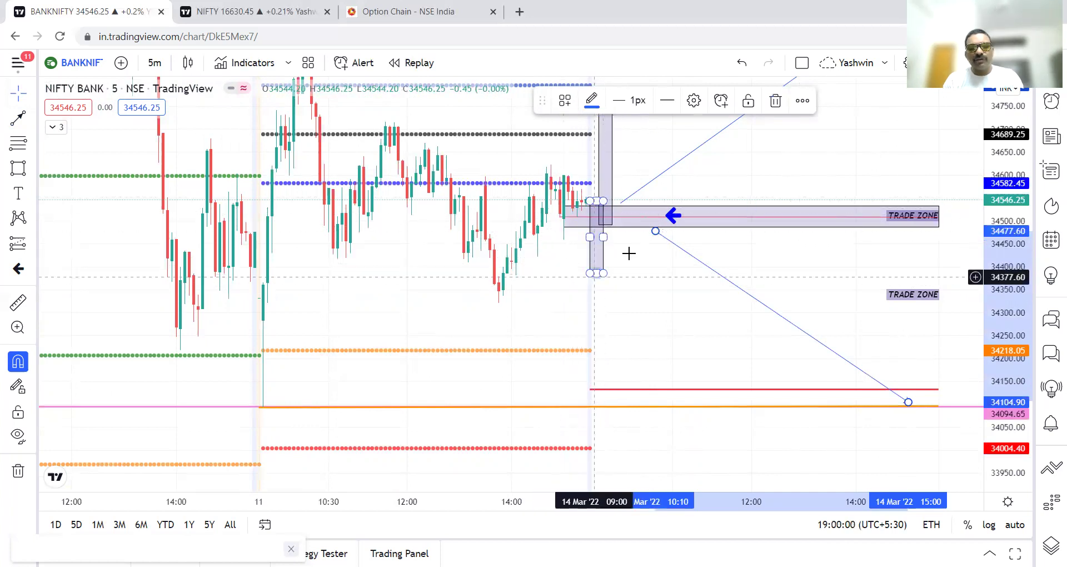
pyautogui.click(865, 407)
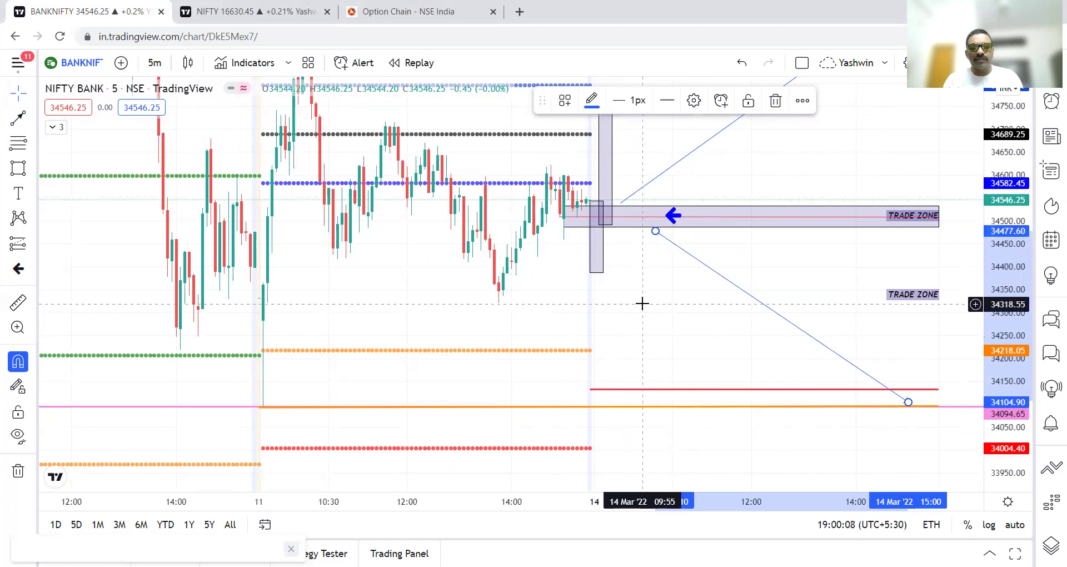
pyautogui.moveTo(641, 302); pyautogui.dragTo(639, 180)
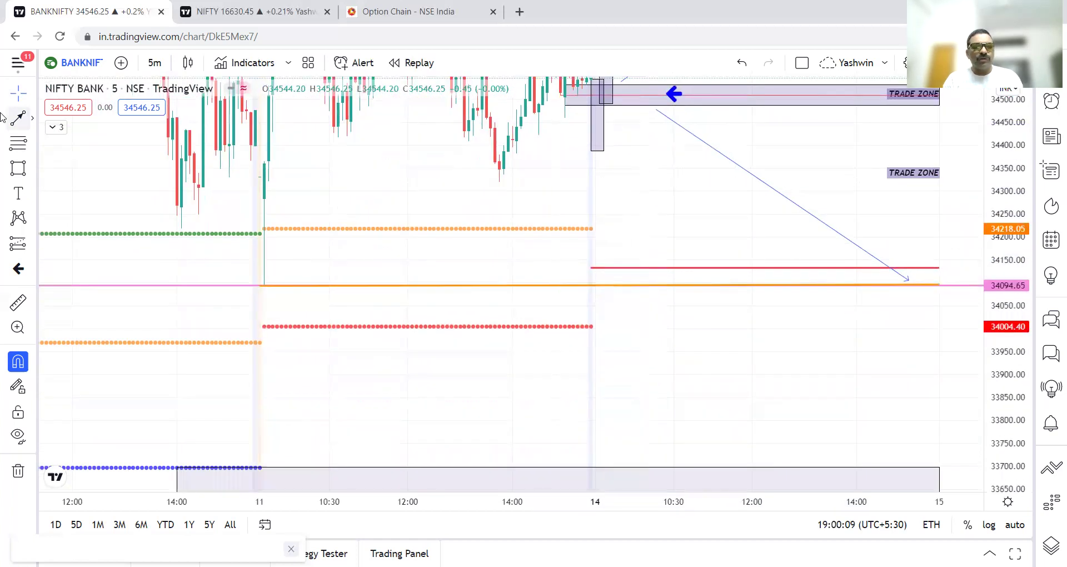
pyautogui.click(19, 173)
# Draw a box across the red and orange lines and a falling trend line to about 33880
pyautogui.moveTo(596, 248)
pyautogui.mouseDown()
pyautogui.moveTo(601, 305)
pyautogui.moveTo(617, 310)
pyautogui.mouseUp()
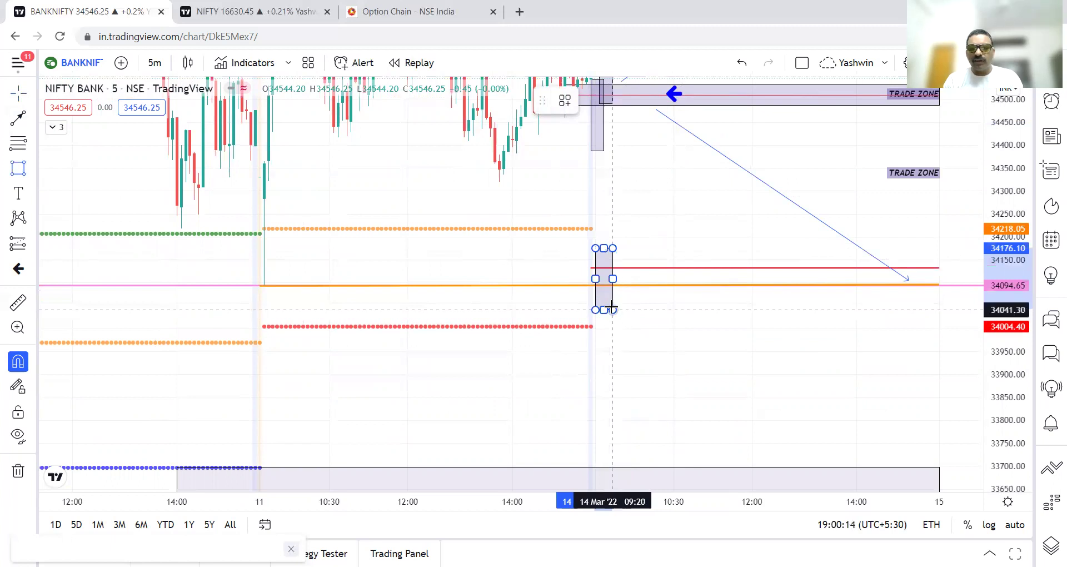
pyautogui.click(643, 310)
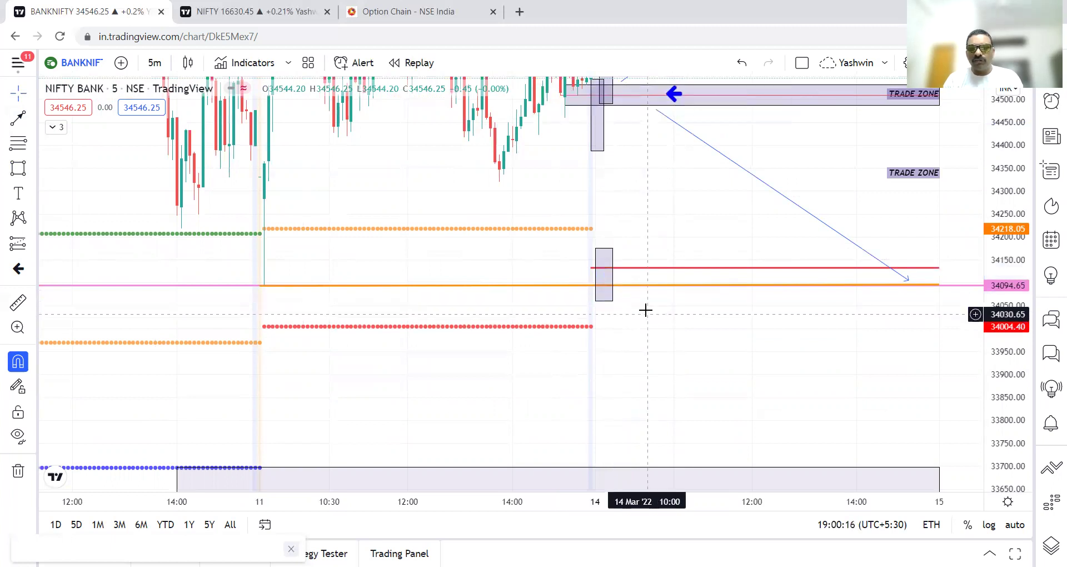
pyautogui.moveTo(690, 310); pyautogui.dragTo(658, 241)
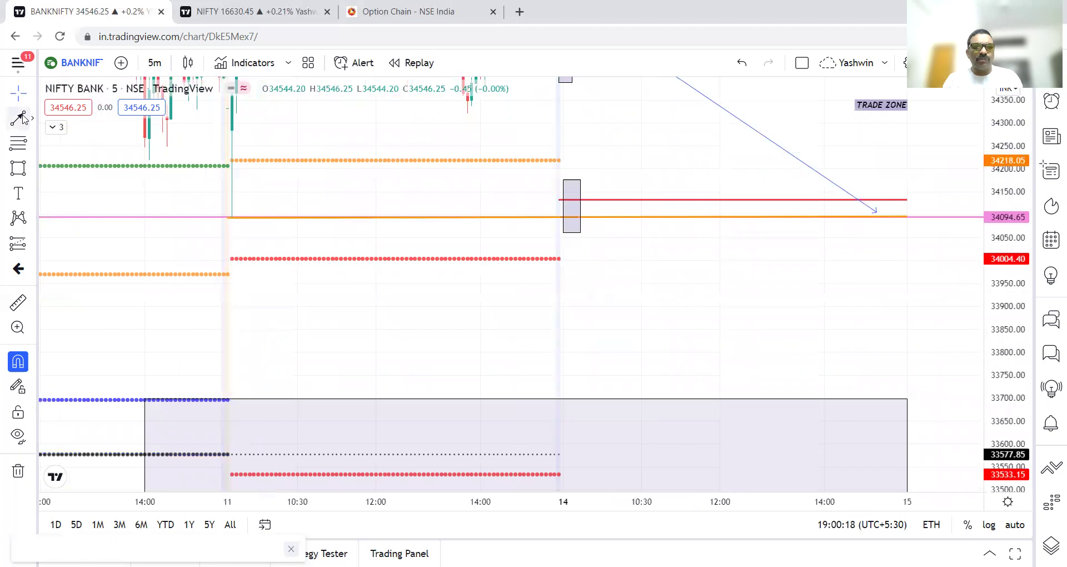
pyautogui.click(627, 223)
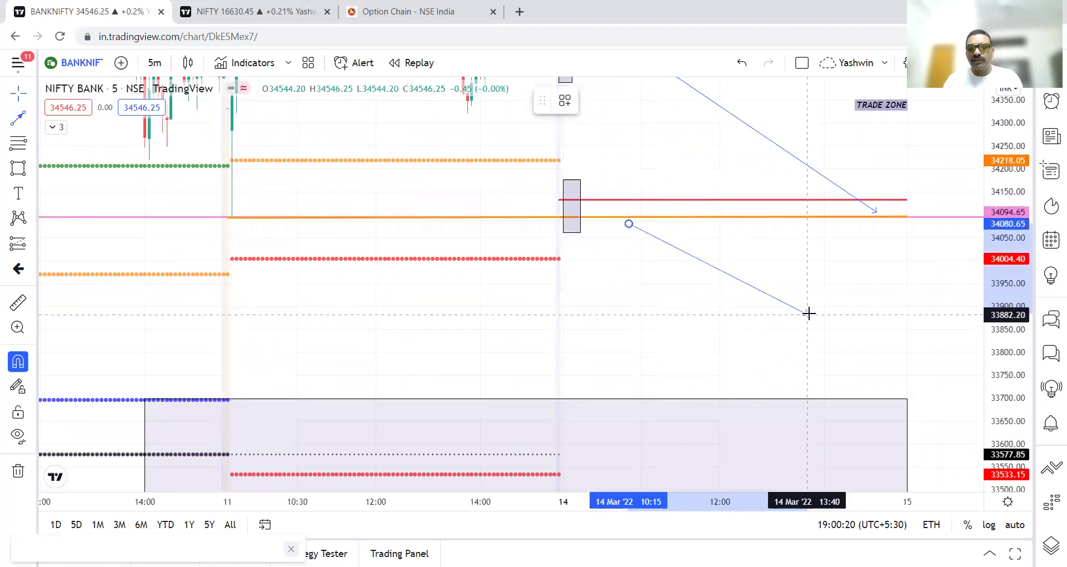
pyautogui.click(837, 321)
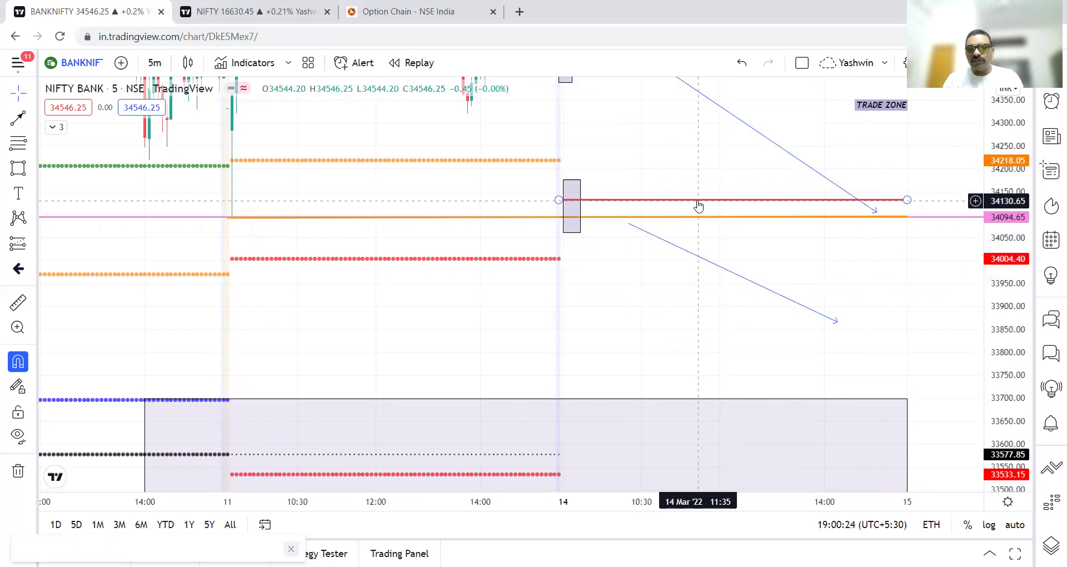
# Extend the new box's bottom edge further down
pyautogui.click(576, 230)
pyautogui.moveTo(564, 232); pyautogui.dragTo(567, 327)
pyautogui.click(614, 288)
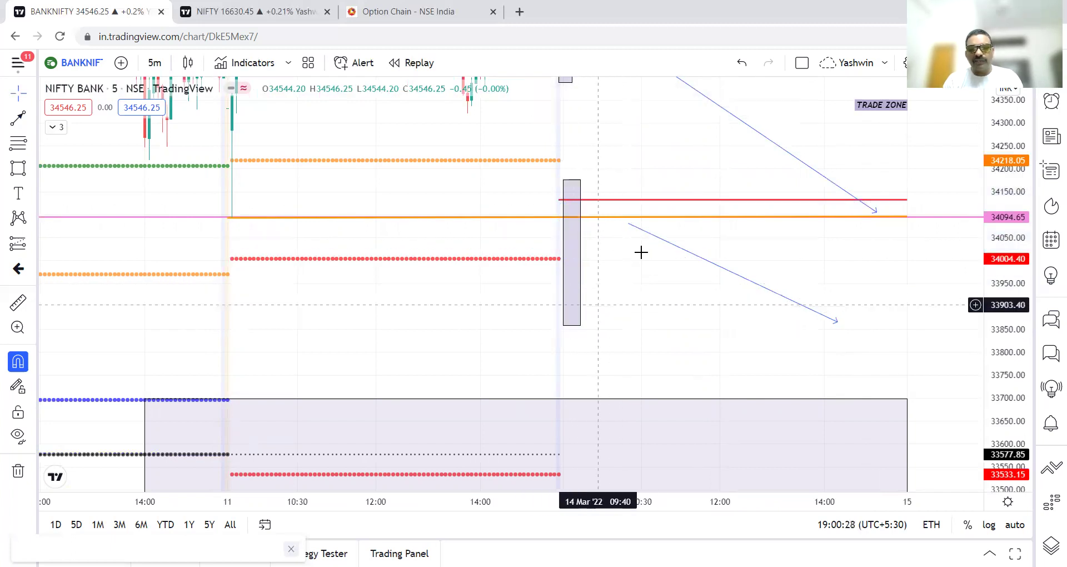
# Place a blue left arrow marker between the red line and the orange 34094 level
pyautogui.click(16, 269)
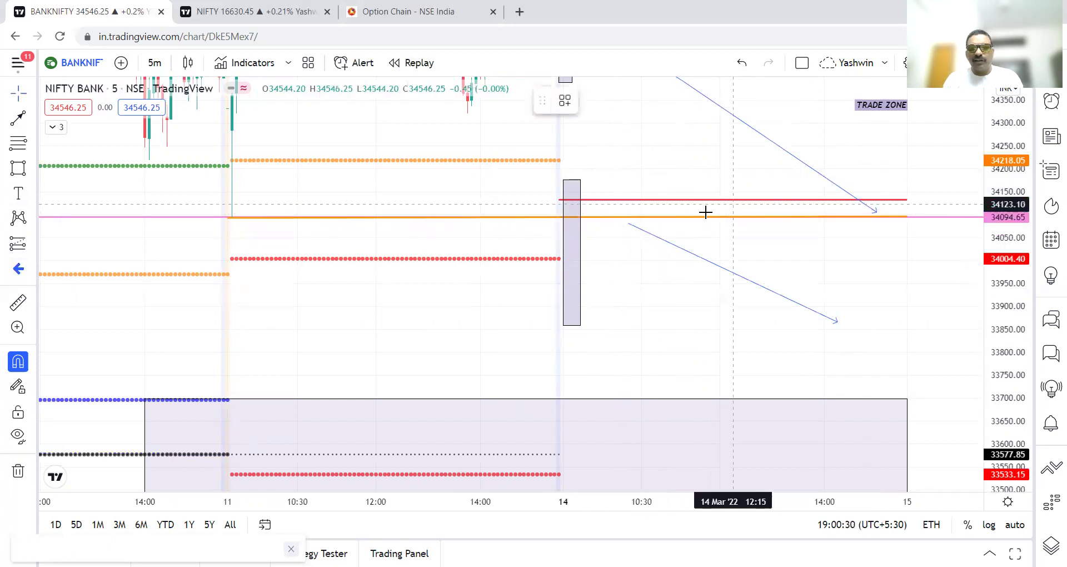
pyautogui.click(702, 210)
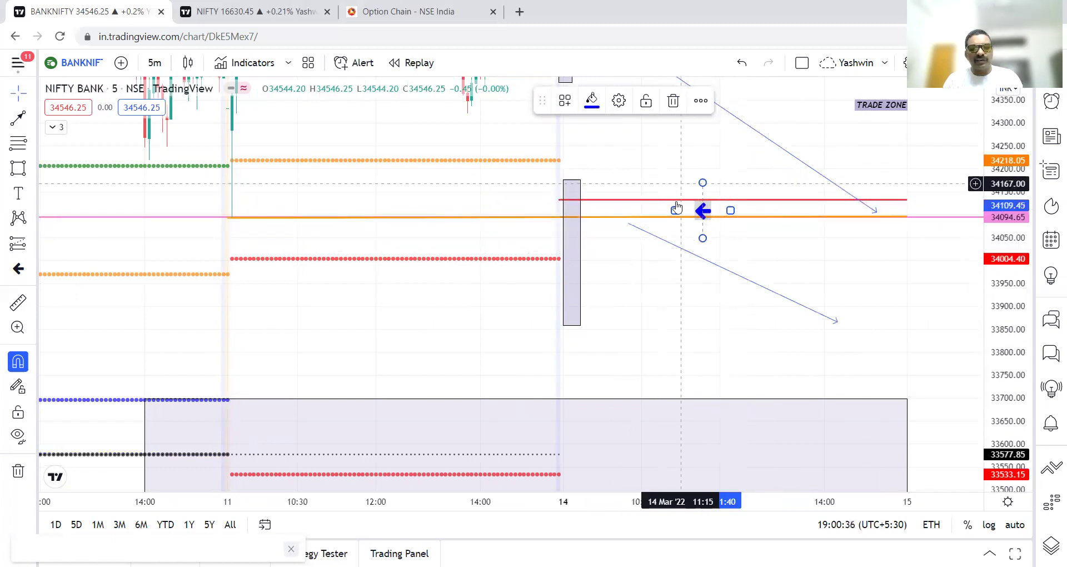
pyautogui.click(668, 273)
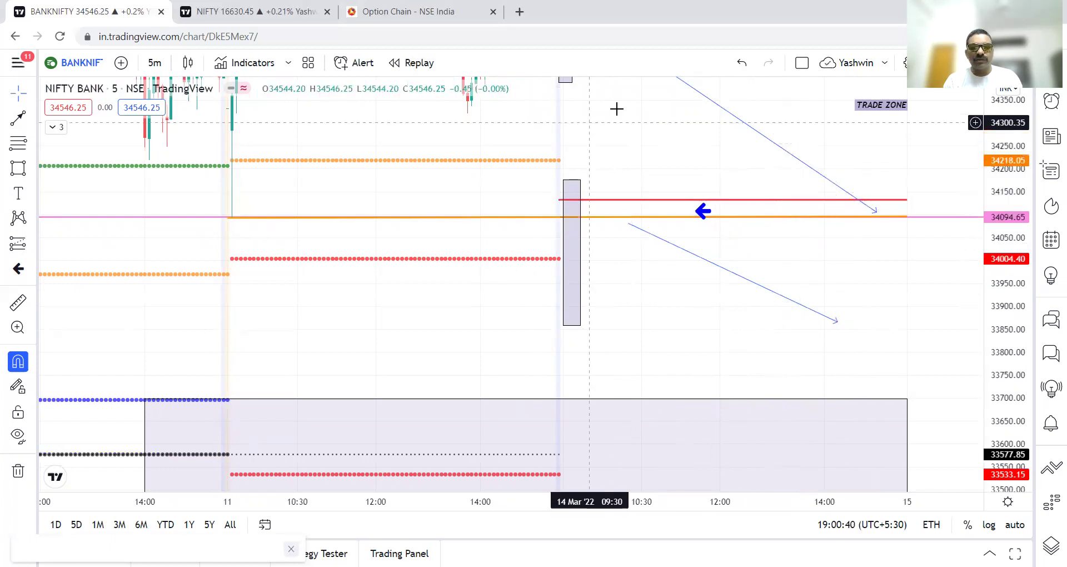
pyautogui.moveTo(635, 285); pyautogui.dragTo(633, 237)
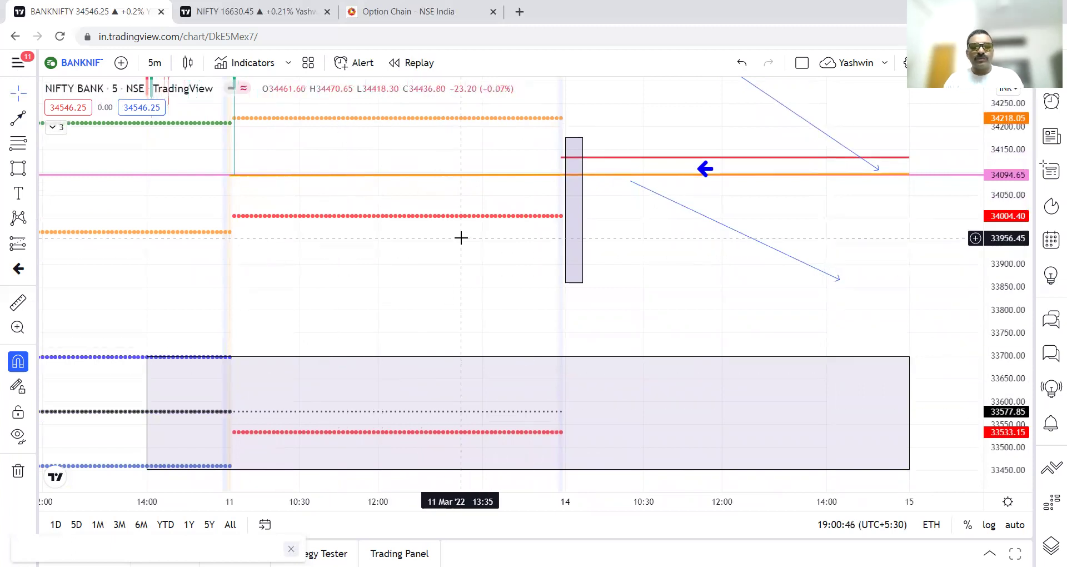
pyautogui.moveTo(655, 276); pyautogui.dragTo(580, 446)
pyautogui.click(260, 10)
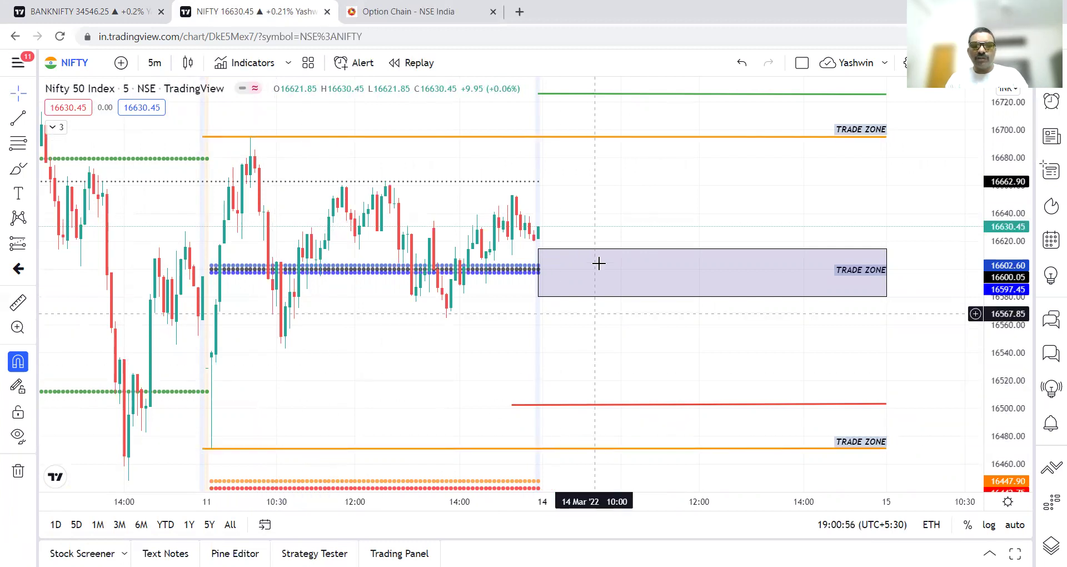
# Switch Nifty 50 to 30-minute candles and pan to the pink zone and earlier February dates
pyautogui.click(155, 63)
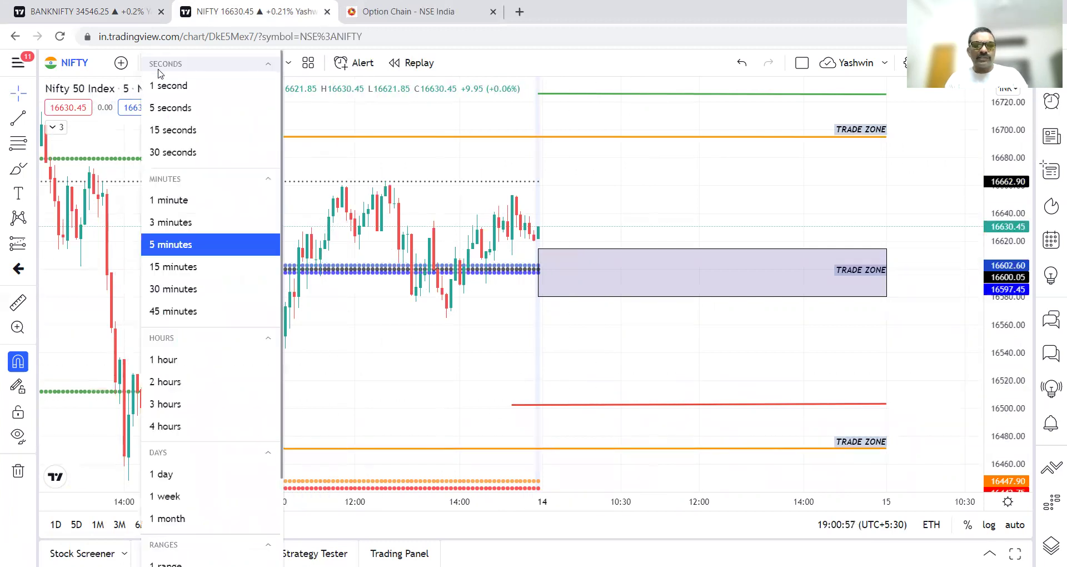
pyautogui.click(177, 294)
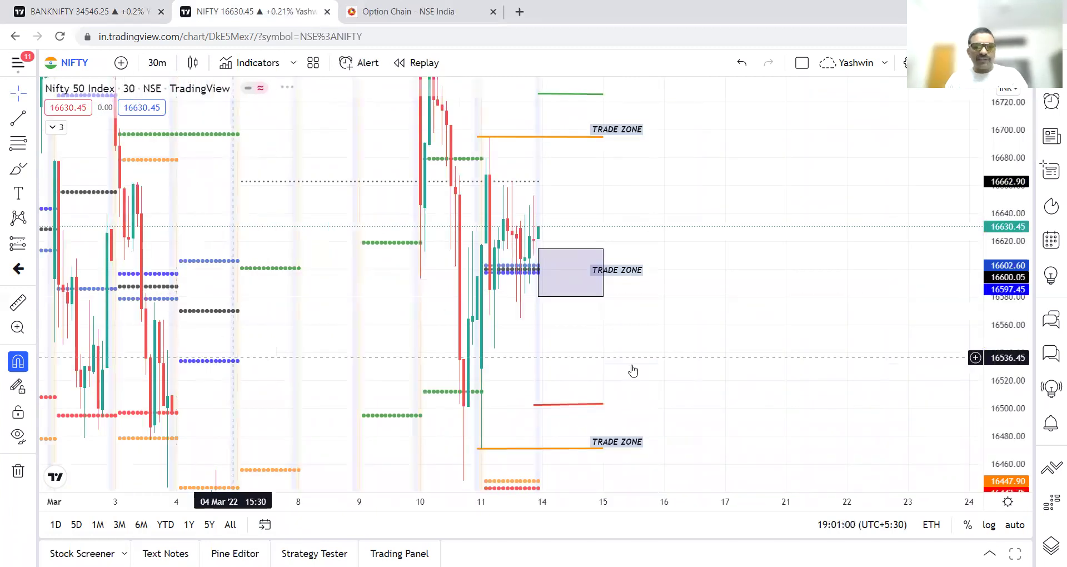
pyautogui.moveTo(748, 205); pyautogui.dragTo(801, 443)
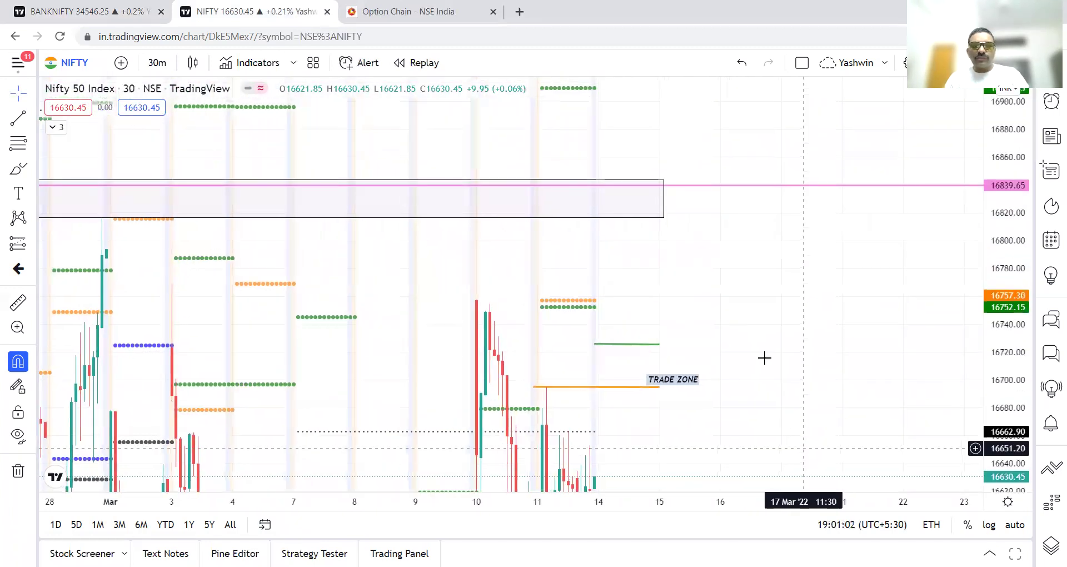
pyautogui.moveTo(708, 228); pyautogui.dragTo(840, 228)
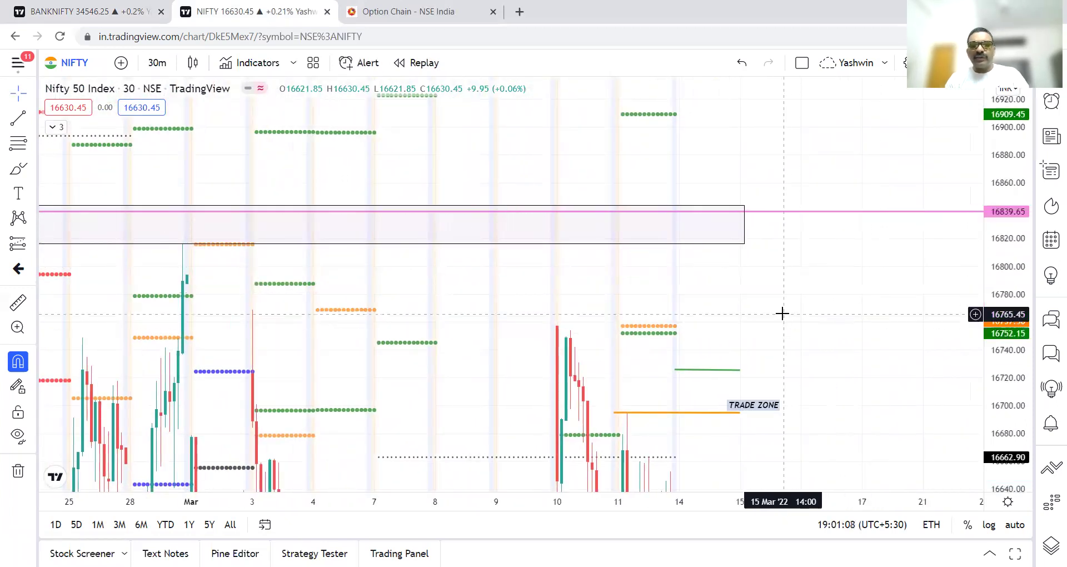
pyautogui.moveTo(781, 312); pyautogui.dragTo(778, 222)
pyautogui.moveTo(810, 348); pyautogui.dragTo(789, 150)
pyautogui.moveTo(781, 329); pyautogui.dragTo(764, 232)
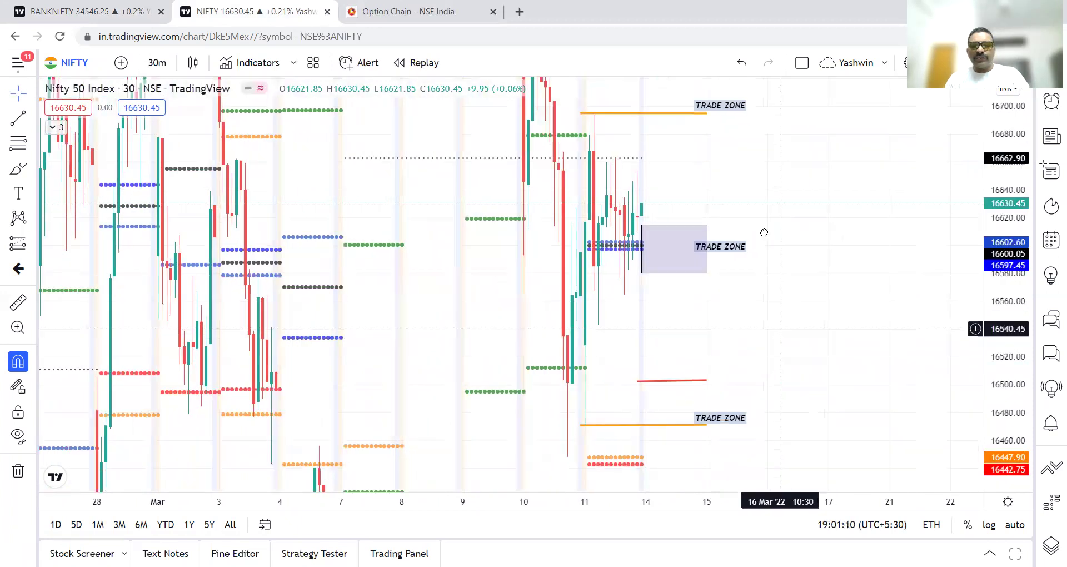
pyautogui.moveTo(756, 191); pyautogui.dragTo(736, 1)
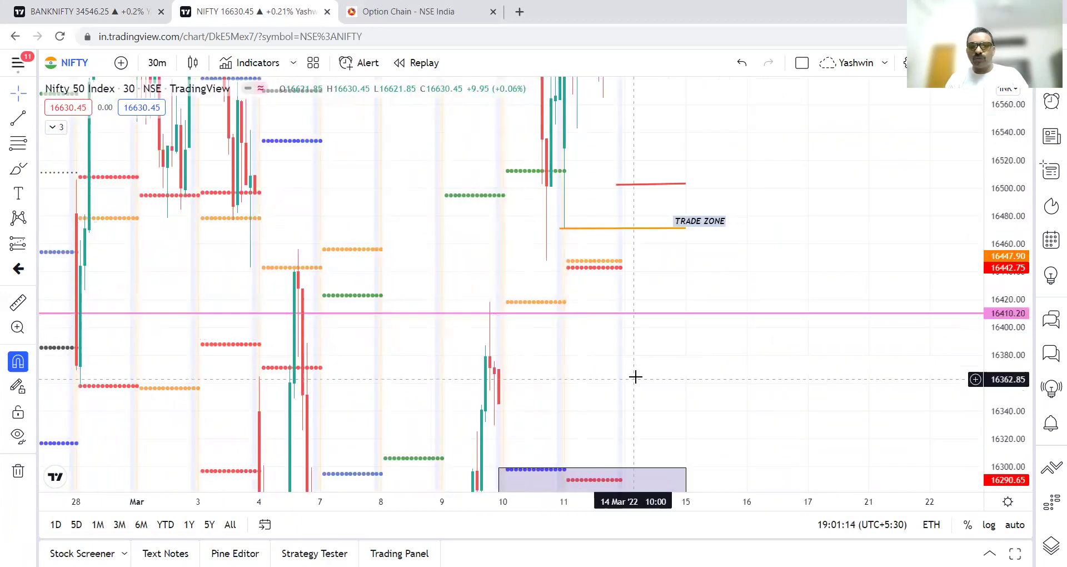
# Pan down past the lower purple box and back up to the trade zones
pyautogui.moveTo(636, 374); pyautogui.dragTo(636, 233)
pyautogui.moveTo(591, 372); pyautogui.dragTo(591, 322)
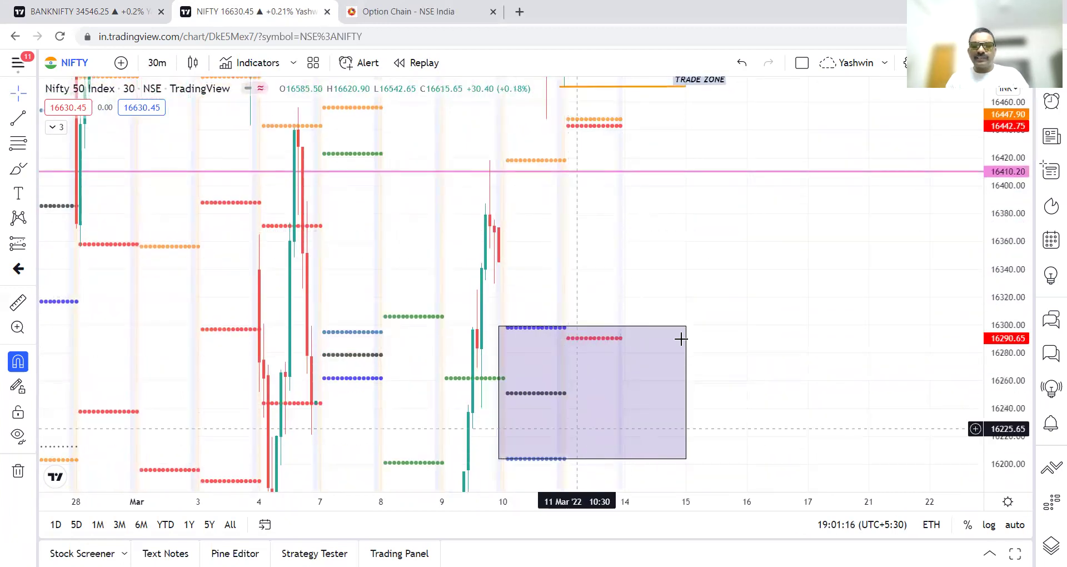
pyautogui.moveTo(788, 306); pyautogui.dragTo(764, 139)
pyautogui.moveTo(736, 331); pyautogui.dragTo(743, 148)
pyautogui.moveTo(744, 265); pyautogui.dragTo(704, 439)
pyautogui.moveTo(665, 222); pyautogui.dragTo(664, 374)
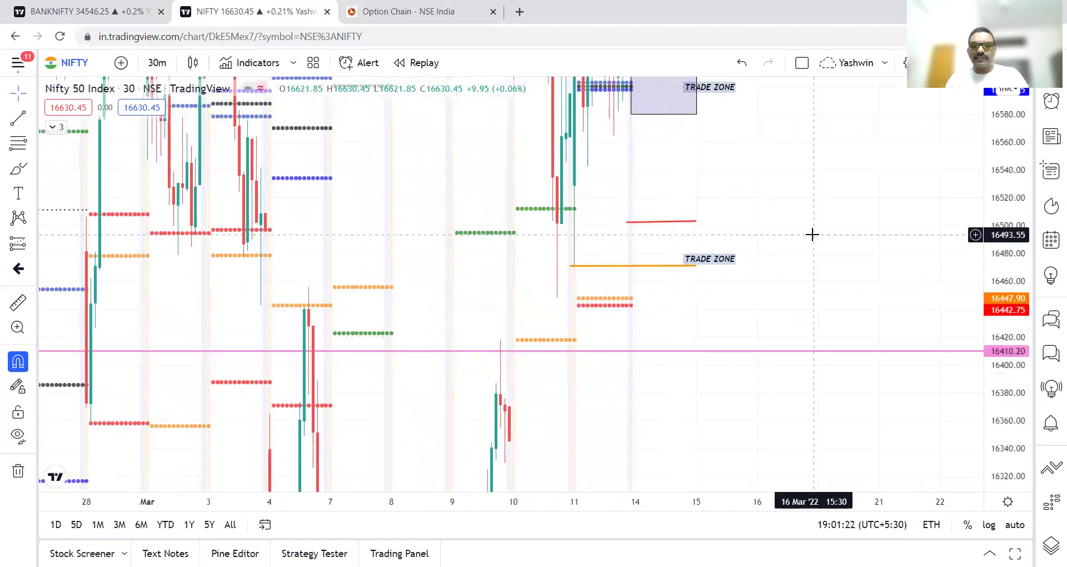
pyautogui.moveTo(812, 233); pyautogui.dragTo(812, 290)
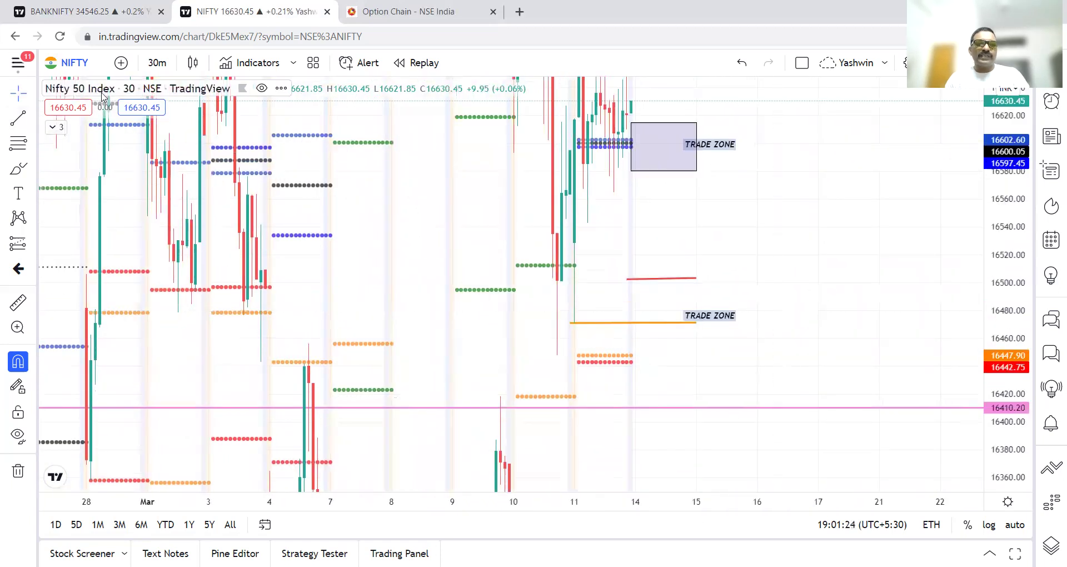
# Return the Nifty 50 chart to 5-minute candles centred on the trade zones
pyautogui.click(157, 64)
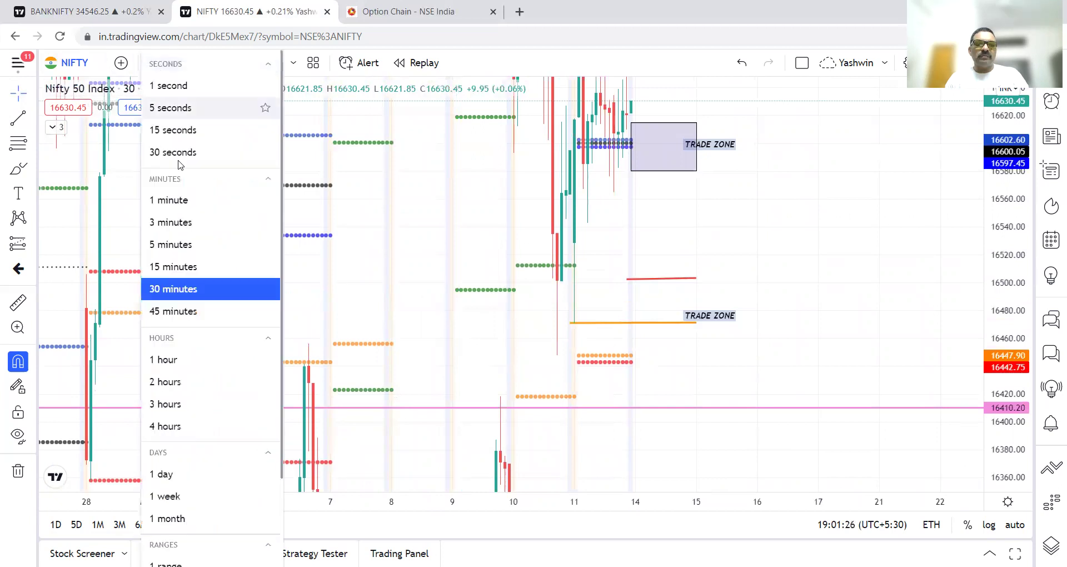
pyautogui.click(167, 243)
pyautogui.moveTo(746, 231); pyautogui.dragTo(614, 368)
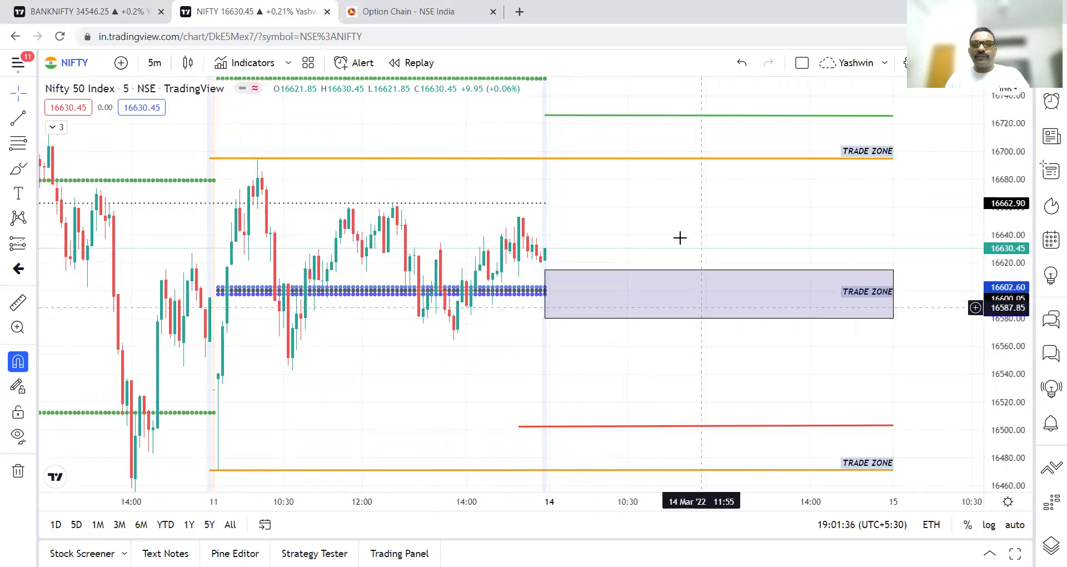
pyautogui.click(13, 123)
# Draw a horizontal line and move it into the trade zone box near 16600
pyautogui.click(542, 290)
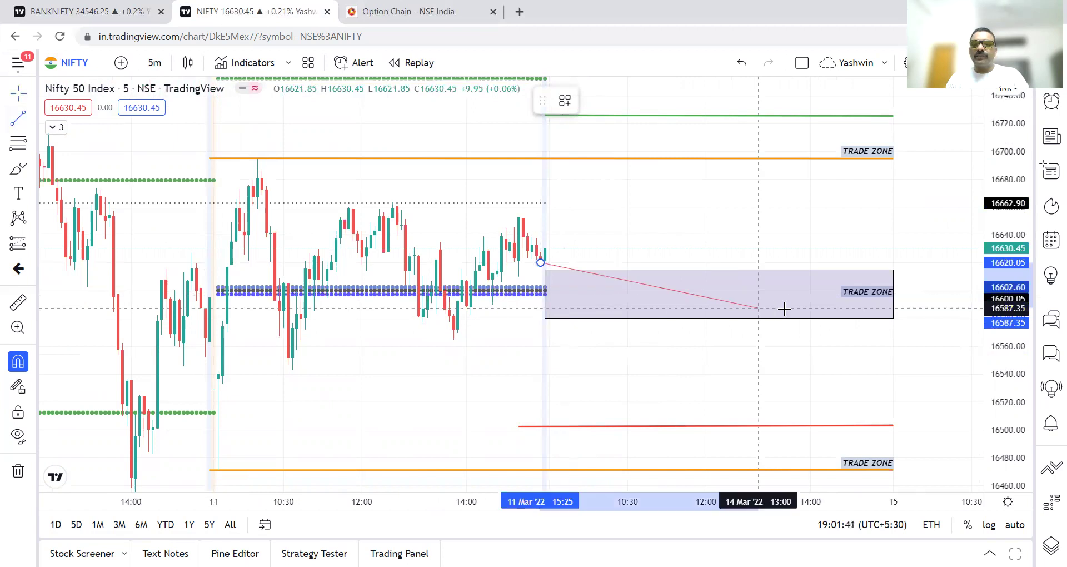
pyautogui.click(896, 262)
pyautogui.click(811, 259)
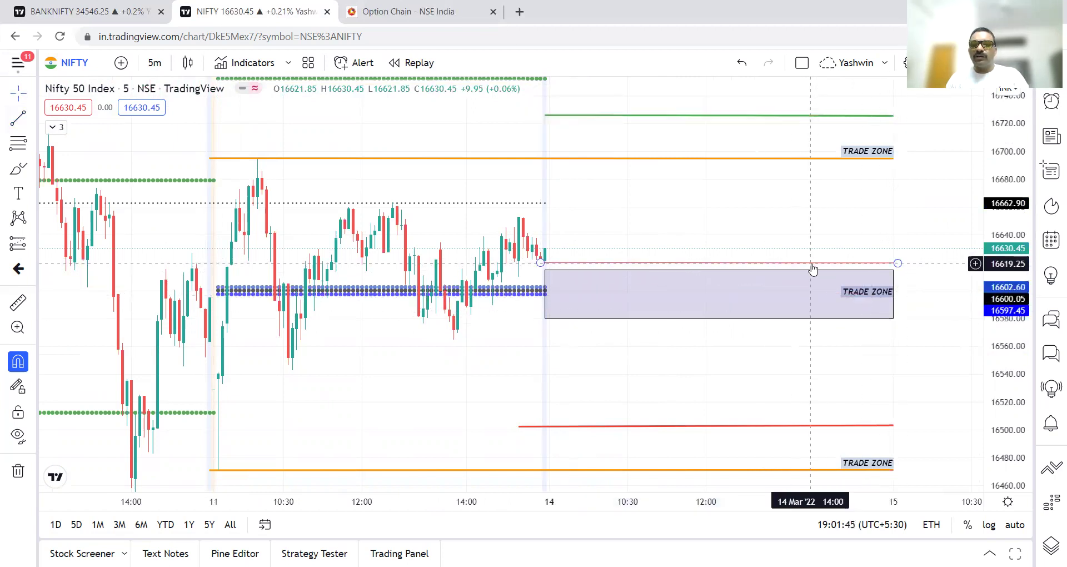
pyautogui.moveTo(812, 263); pyautogui.dragTo(814, 292)
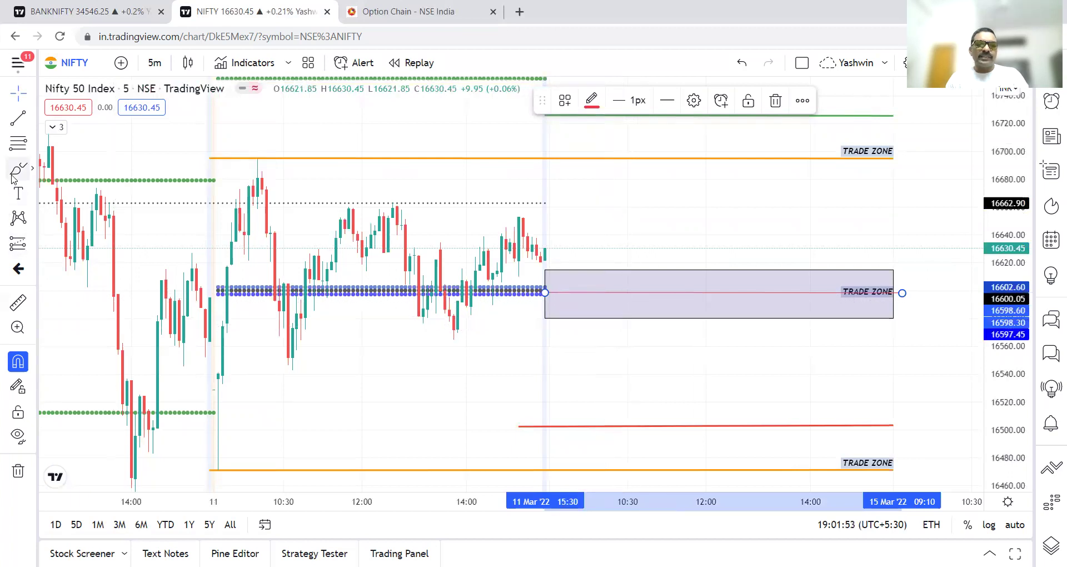
# Draw a narrow box just after the 14 Mar open
pyautogui.click(32, 168)
pyautogui.click(72, 222)
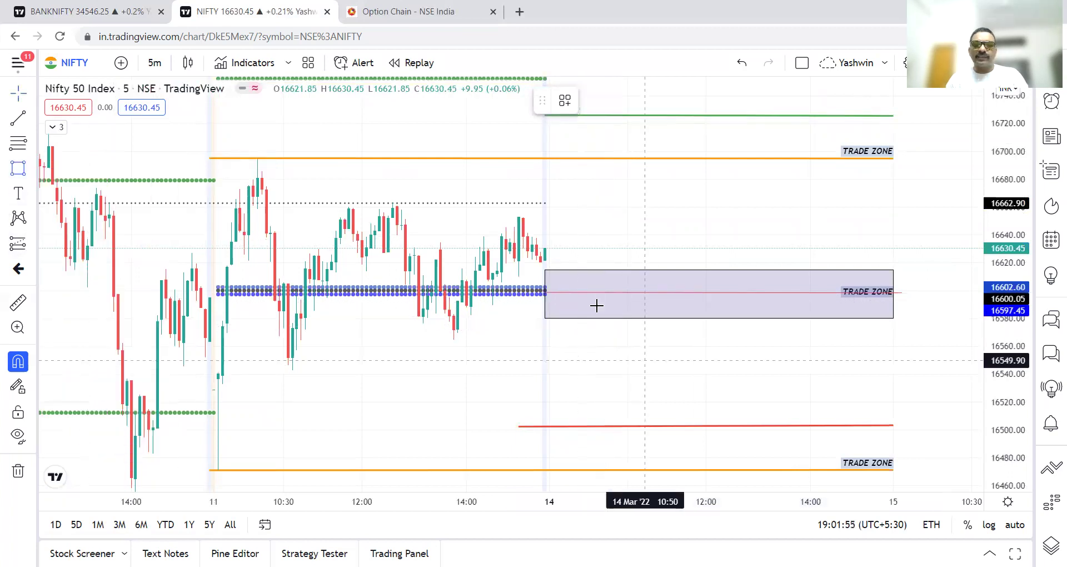
pyautogui.moveTo(572, 259); pyautogui.dragTo(582, 306)
pyautogui.click(616, 237)
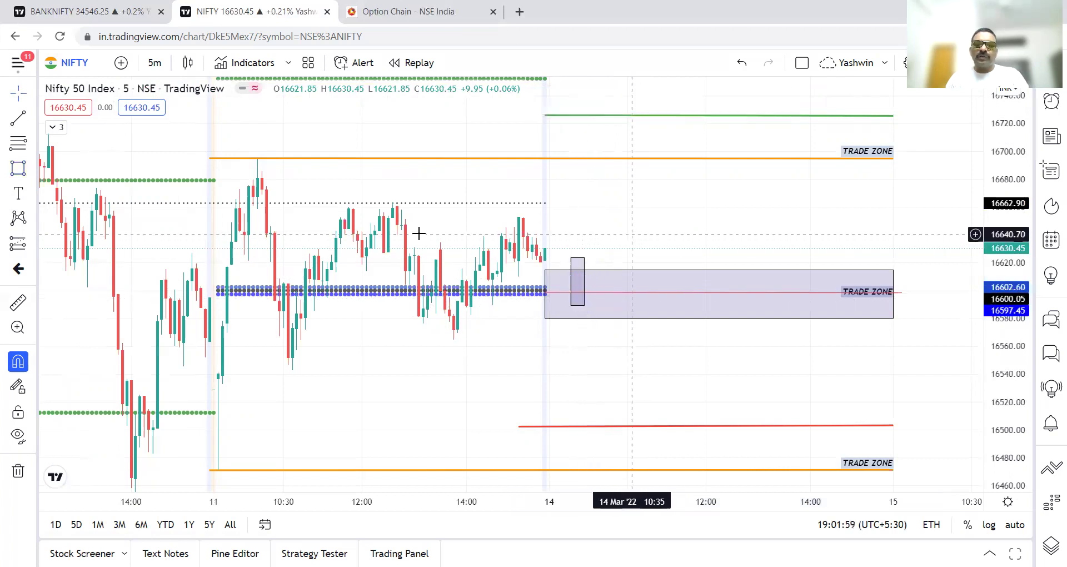
# Draw an arrow line rising toward 16689 and stretch the narrow box's top upward
pyautogui.click(32, 118)
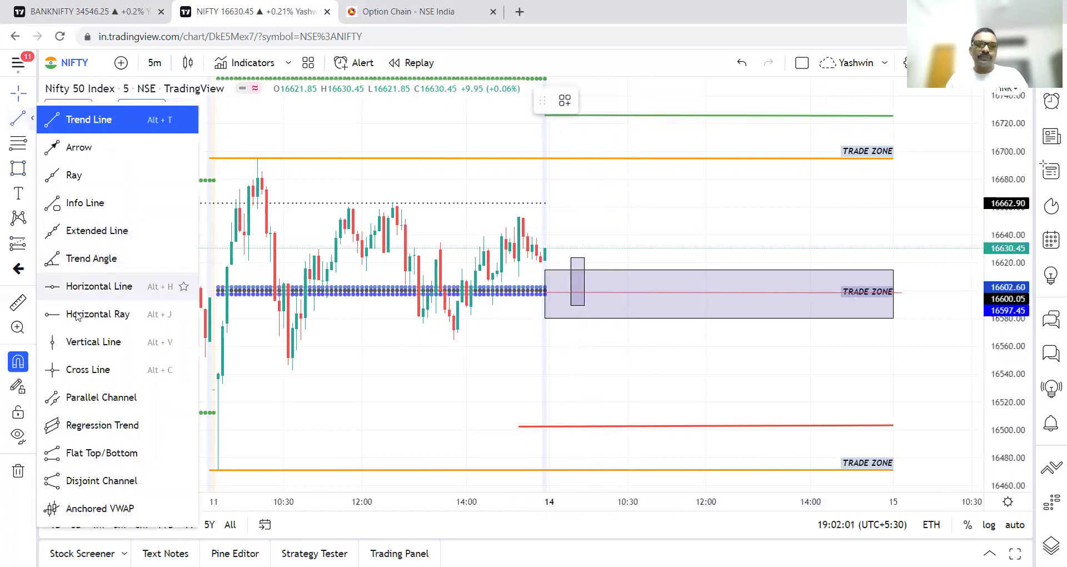
pyautogui.click(61, 149)
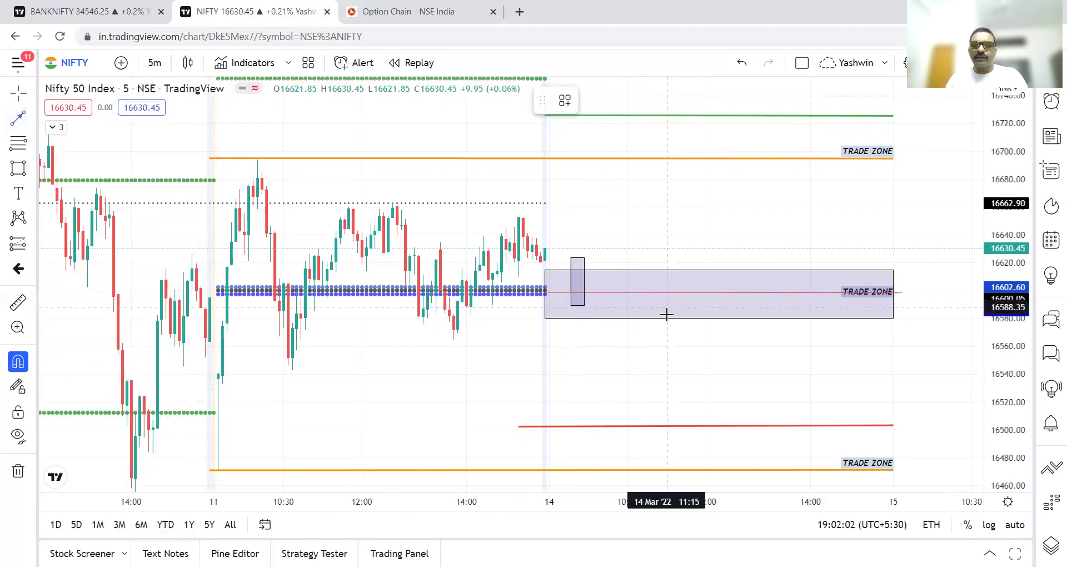
pyautogui.click(632, 269)
pyautogui.click(797, 167)
pyautogui.click(638, 320)
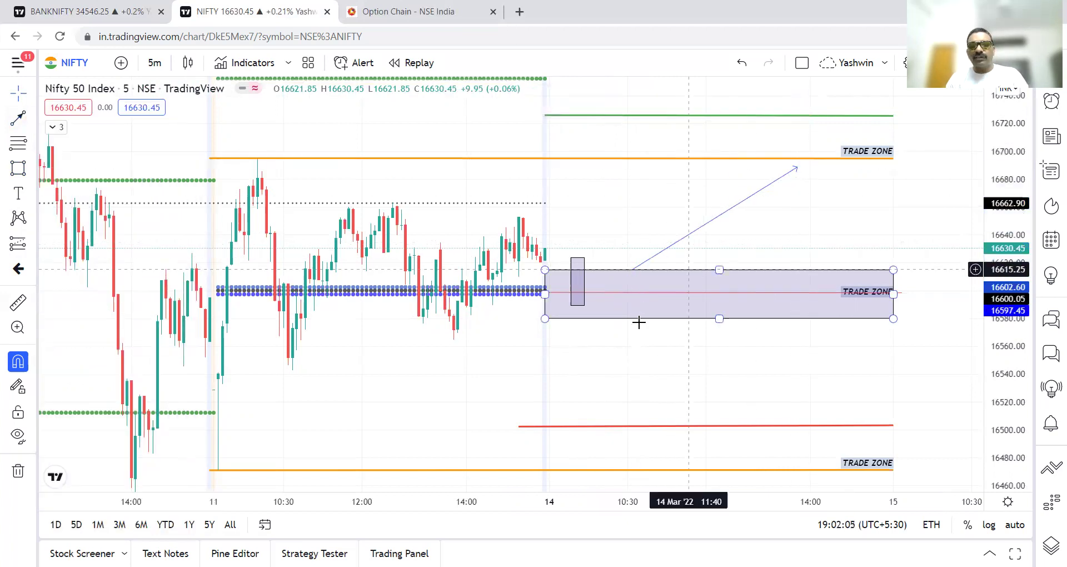
pyautogui.click(642, 337)
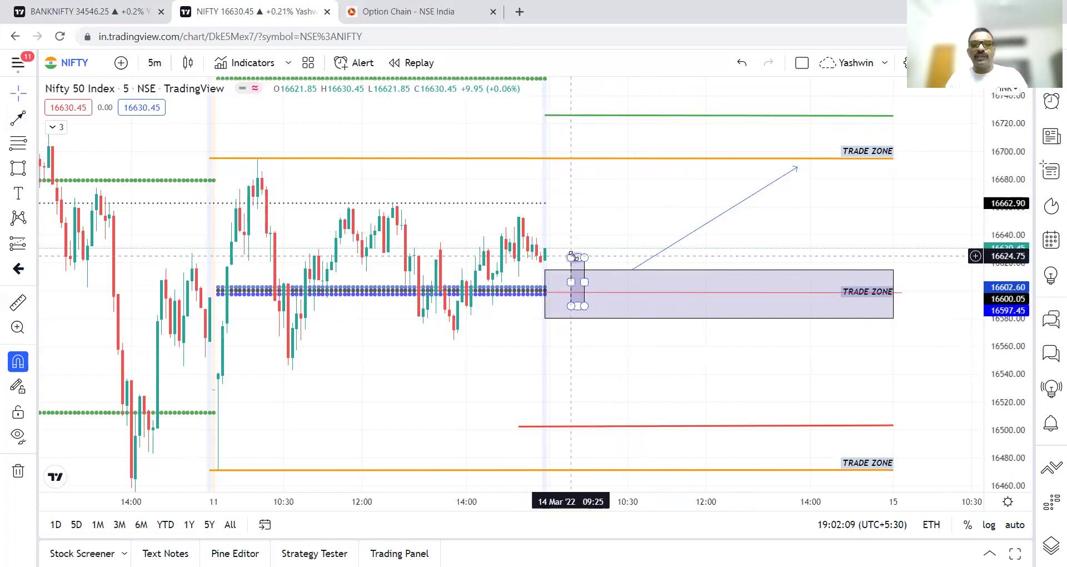
pyautogui.moveTo(577, 255); pyautogui.dragTo(577, 226)
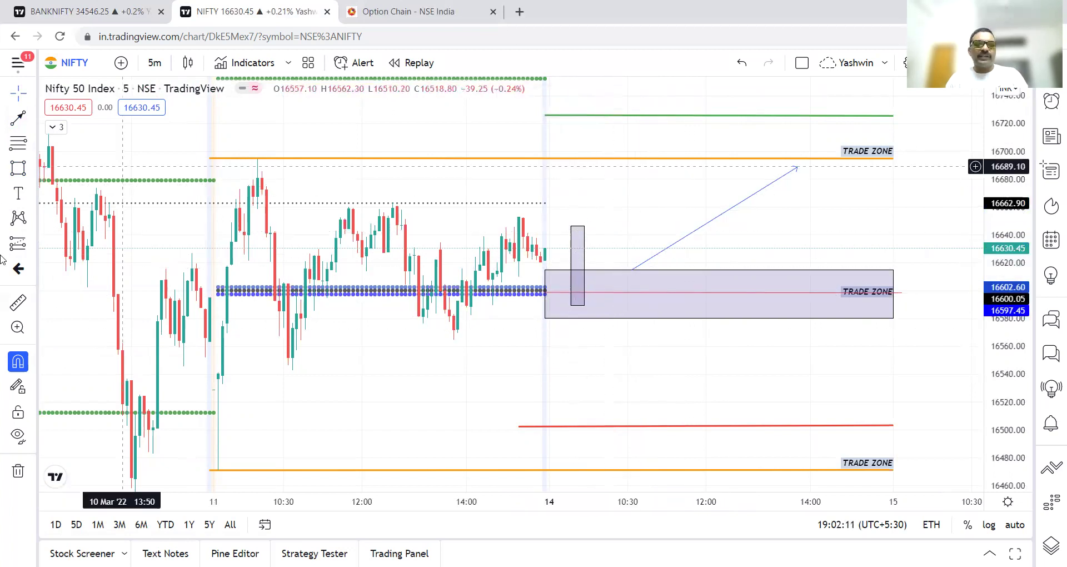
# Place a blue left arrow marker in the middle trade zone
pyautogui.click(13, 270)
pyautogui.click(653, 291)
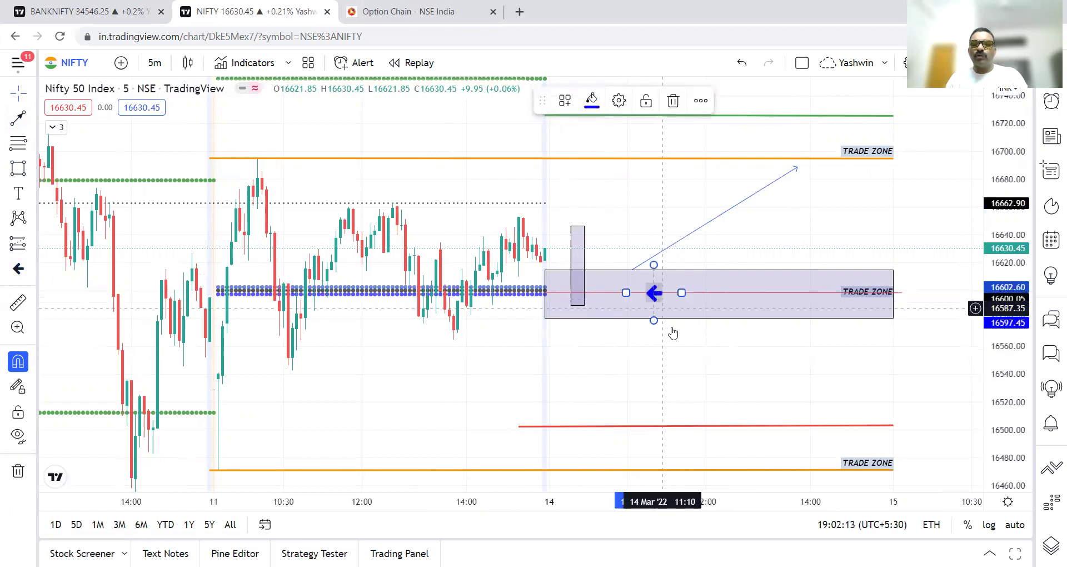
pyautogui.click(643, 214)
pyautogui.moveTo(643, 216); pyautogui.dragTo(668, 367)
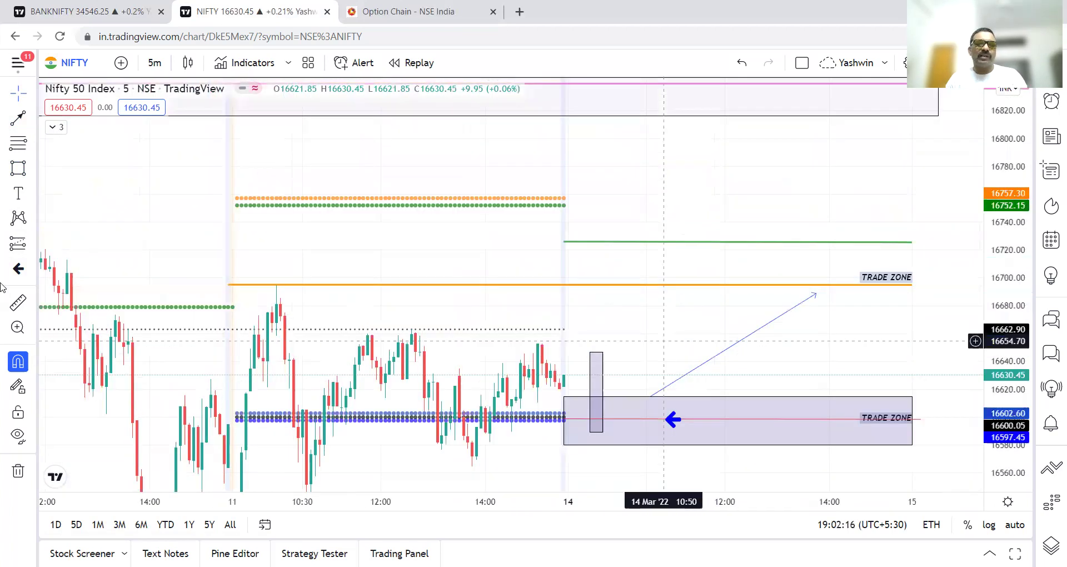
# Draw a narrow box across the green and orange lines and a trend line rising to about 16804
pyautogui.click(17, 167)
pyautogui.moveTo(568, 229)
pyautogui.mouseDown()
pyautogui.moveTo(574, 293)
pyautogui.moveTo(587, 300)
pyautogui.mouseUp()
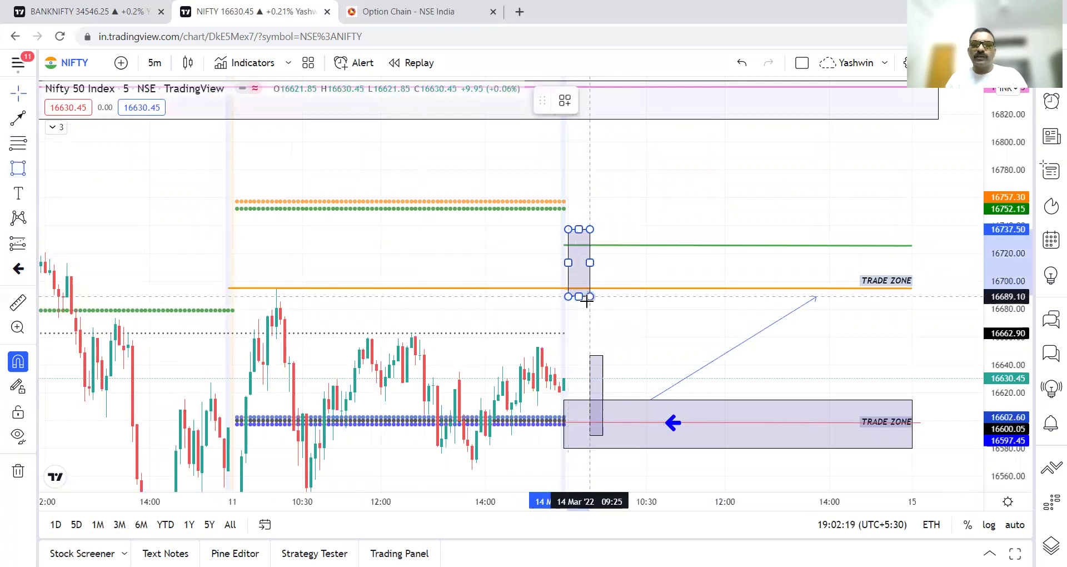
pyautogui.click(653, 222)
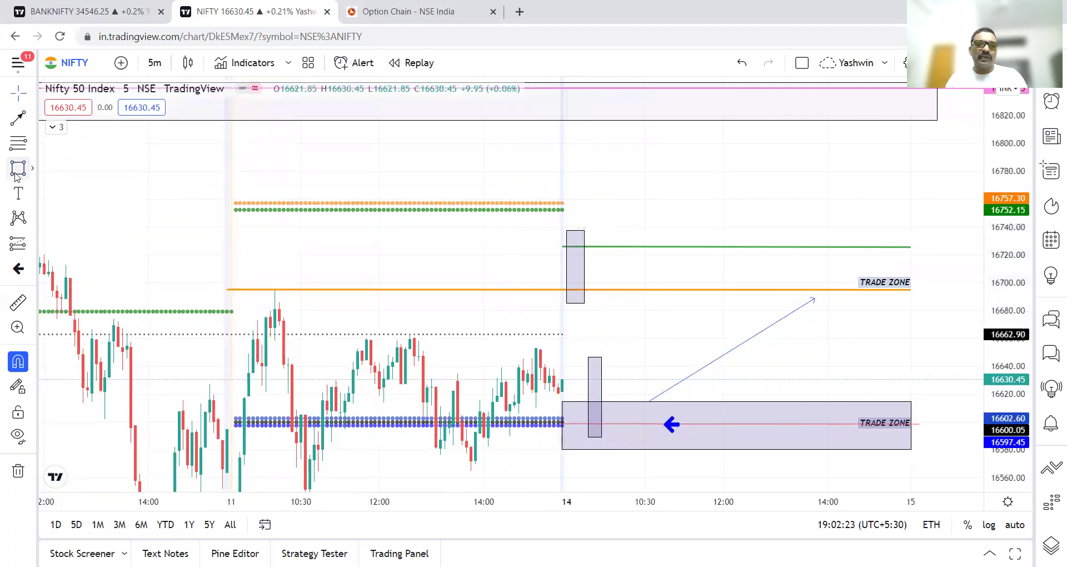
pyautogui.click(24, 123)
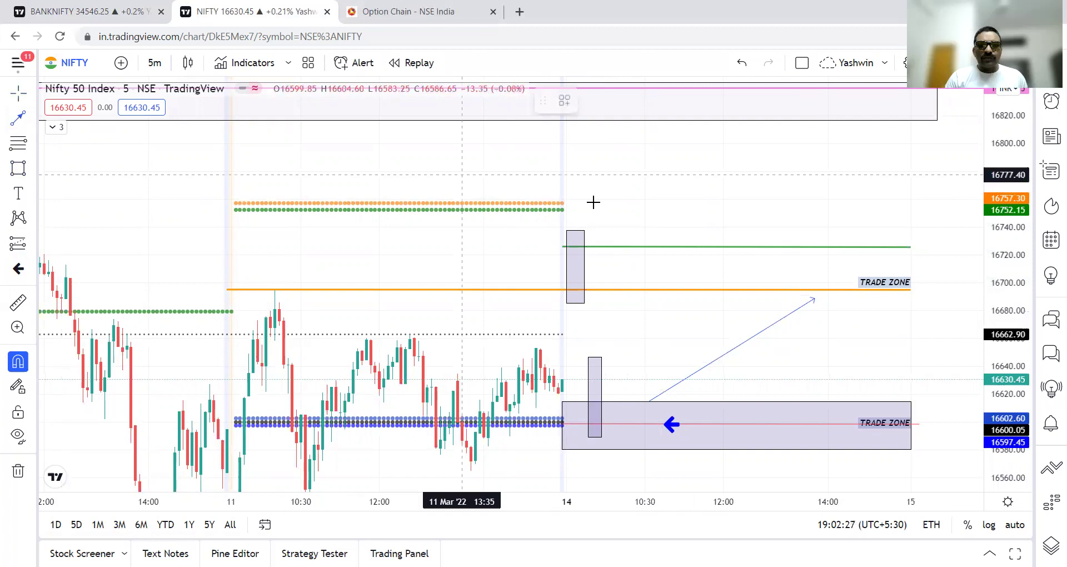
pyautogui.click(623, 239)
pyautogui.click(823, 138)
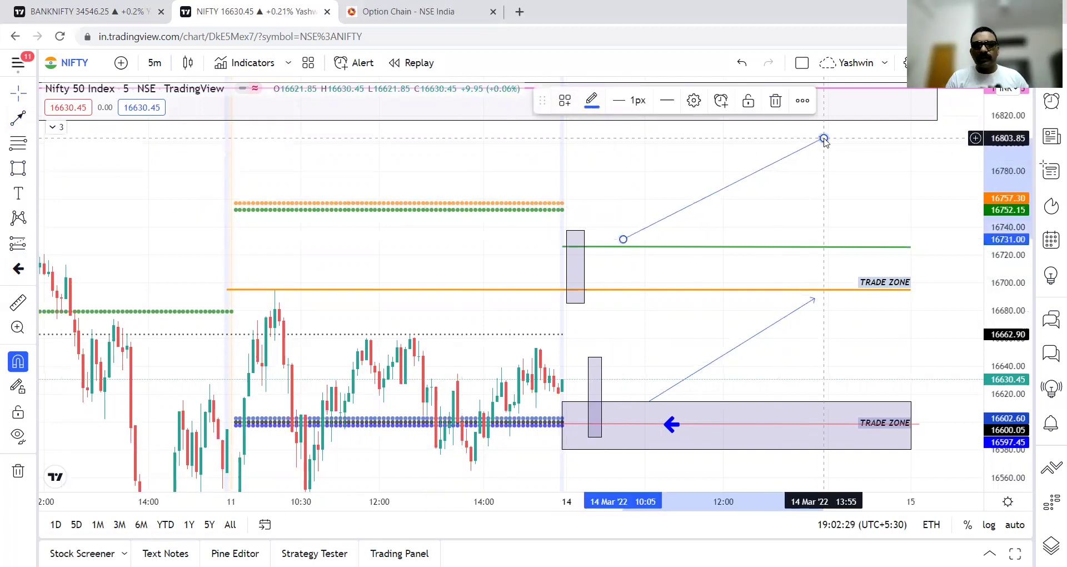